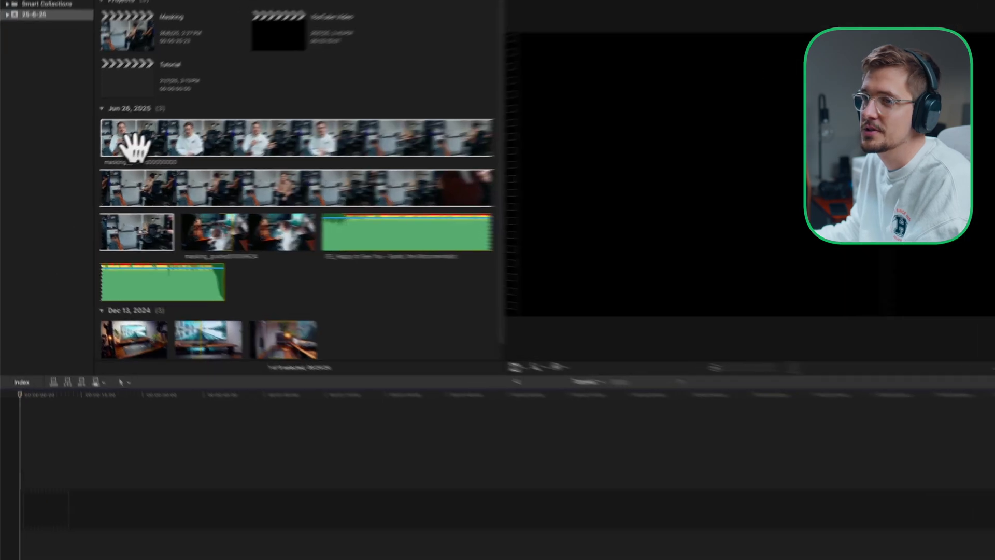
Step: Mark a seven-second range of masking_graded00000000 and place it at the start of the Tutorial timeline
left_click(115, 150)
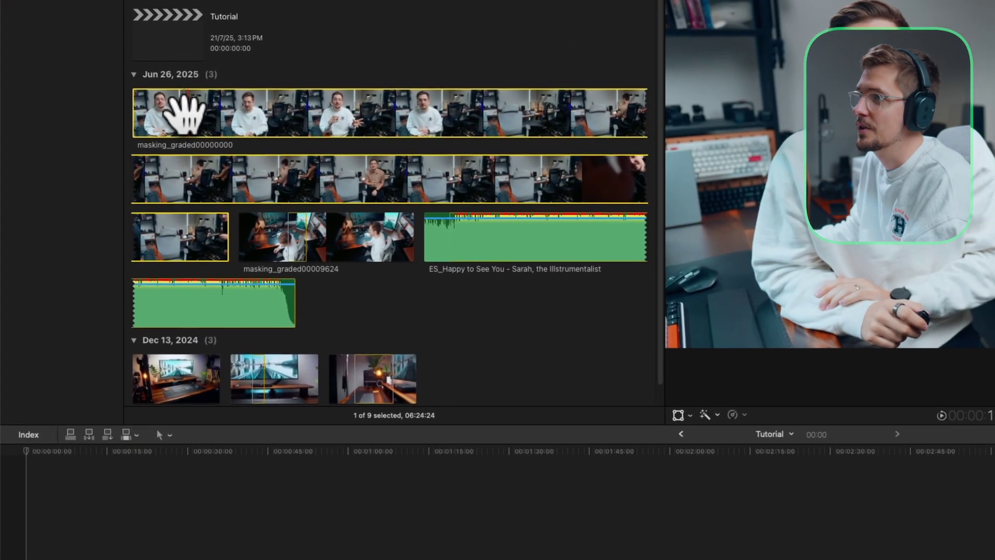
key("i")
key("o")
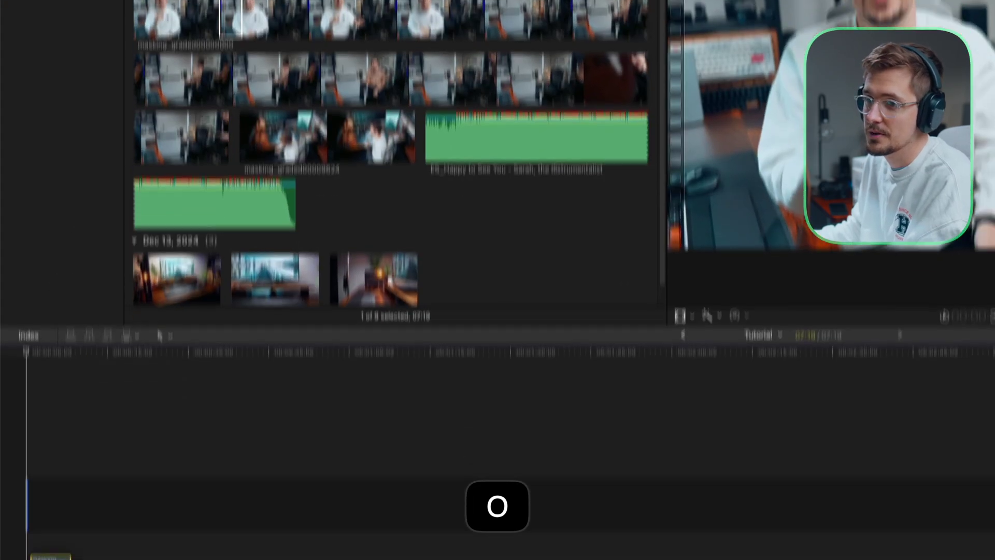
left_click_drag(28, 557, 41, 500)
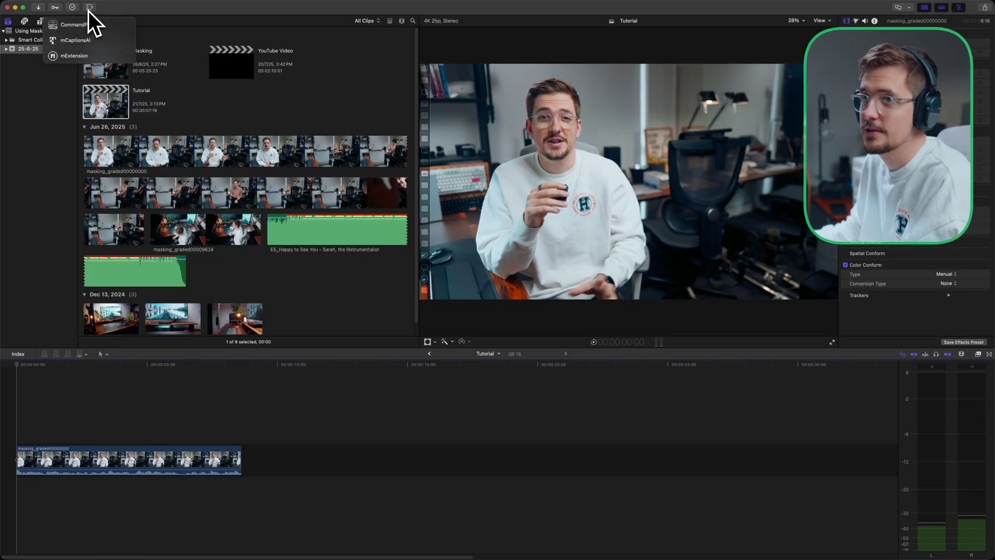
Step: Add the mExtension Description GQL5 title above the speaker clip and select it
left_click(72, 58)
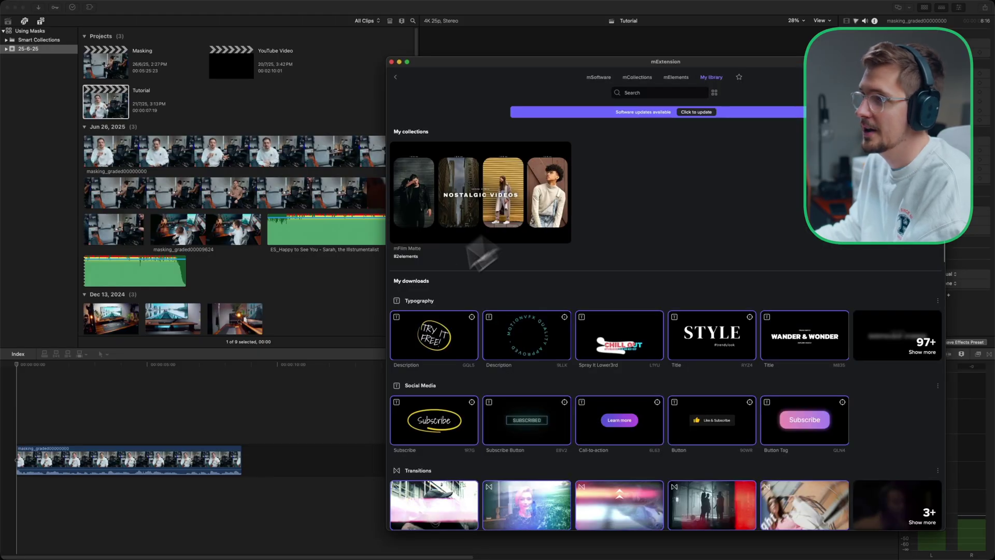
left_click_drag(458, 329, 38, 439)
left_click_drag(56, 489, 57, 490)
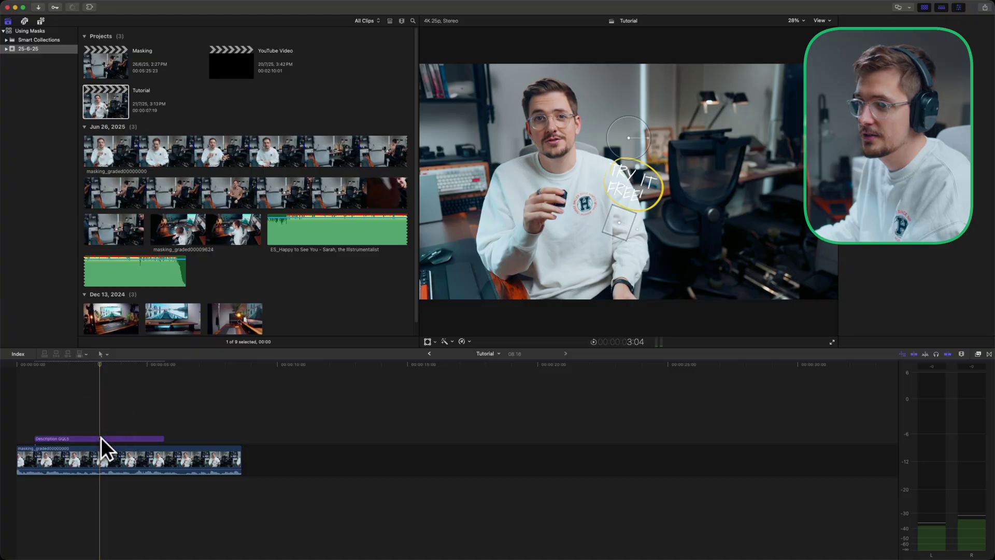
left_click(101, 438)
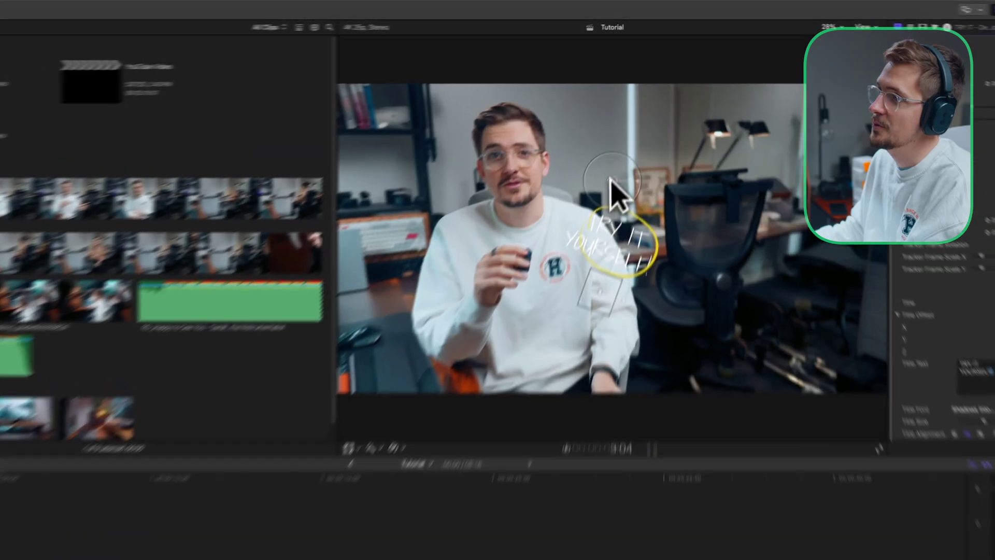
Step: Move the TRY IT YOURSELF title up-left beside the speaker's head, disable it, and show the Effects browser
left_click_drag(629, 138, 512, 89)
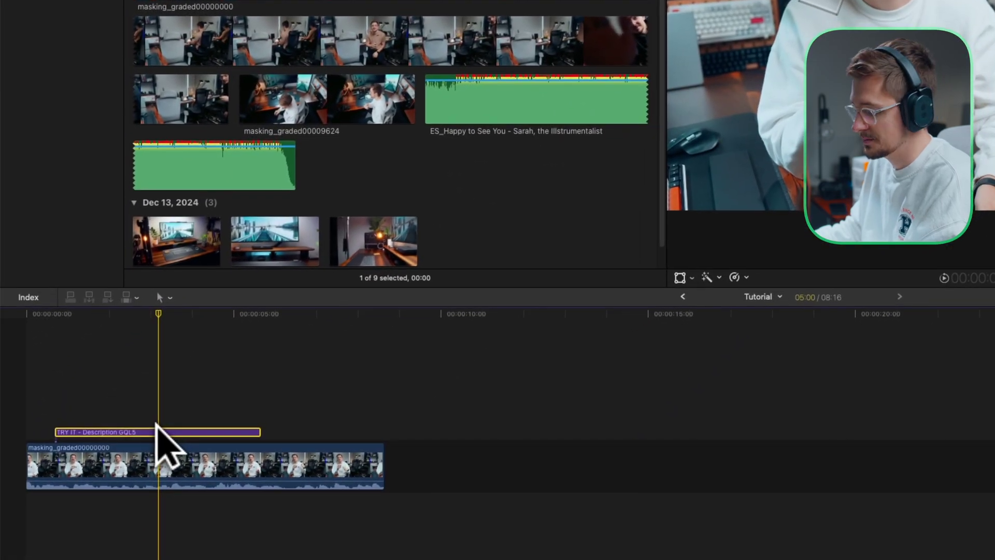
key("v")
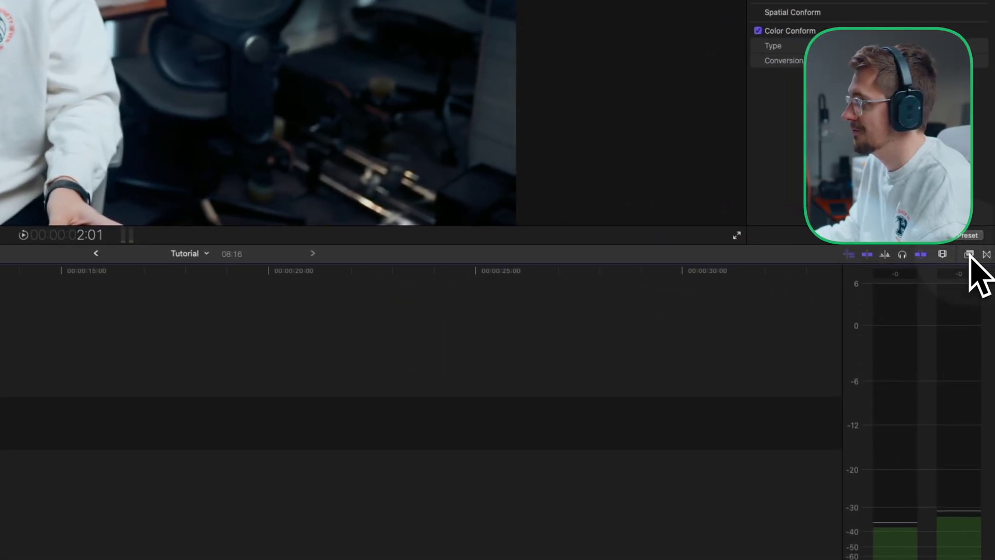
left_click(967, 253)
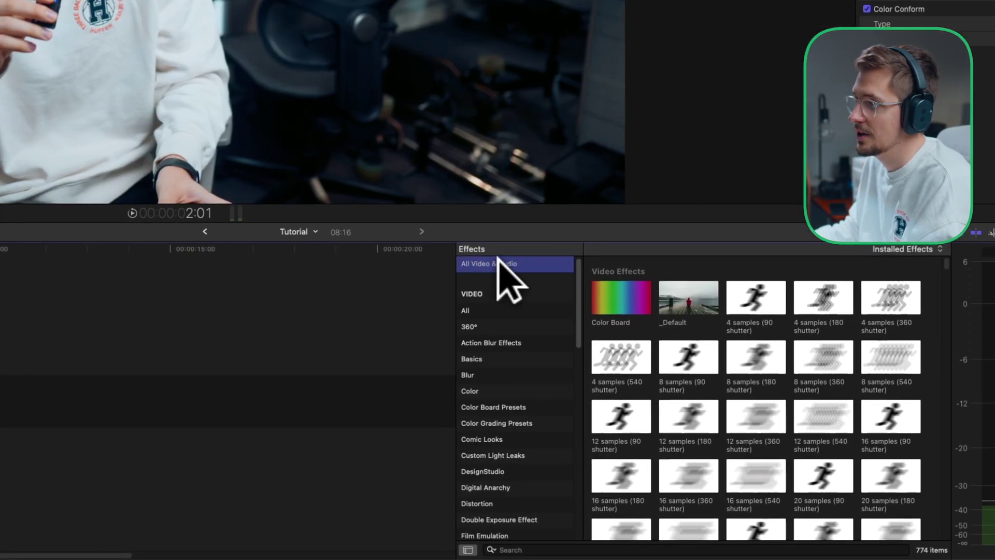
Step: Filter effects by 'mask' and apply Magnetic Mask to the speaker clip, sampling his neck
scroll(630, 358, "down", 1)
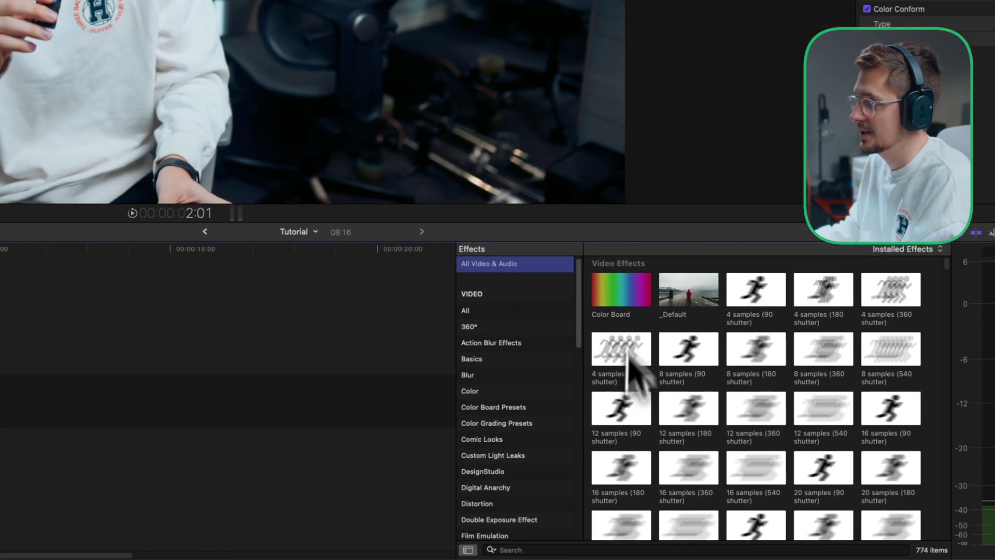
left_click(541, 542)
type("mask")
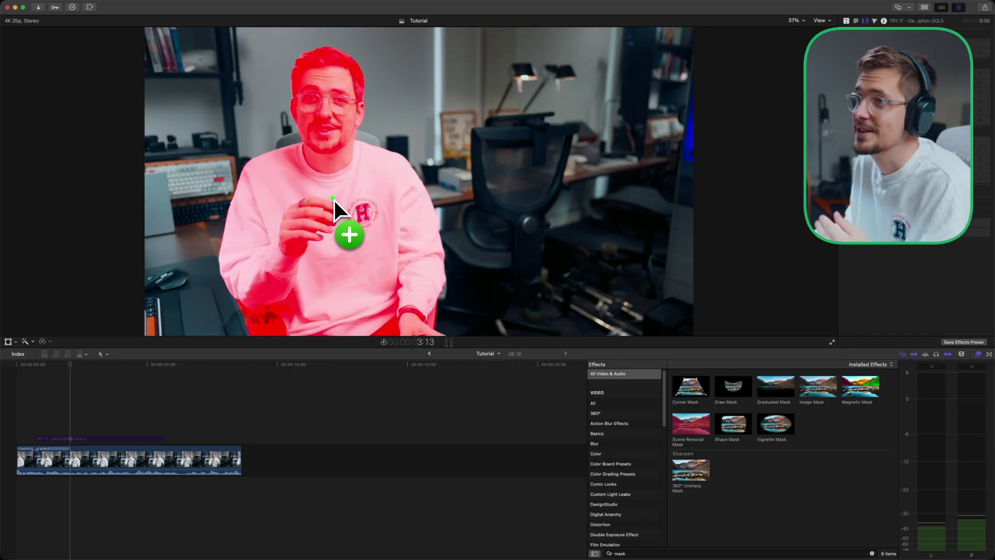
left_click_drag(335, 200, 328, 179)
left_click_drag(334, 133, 323, 158)
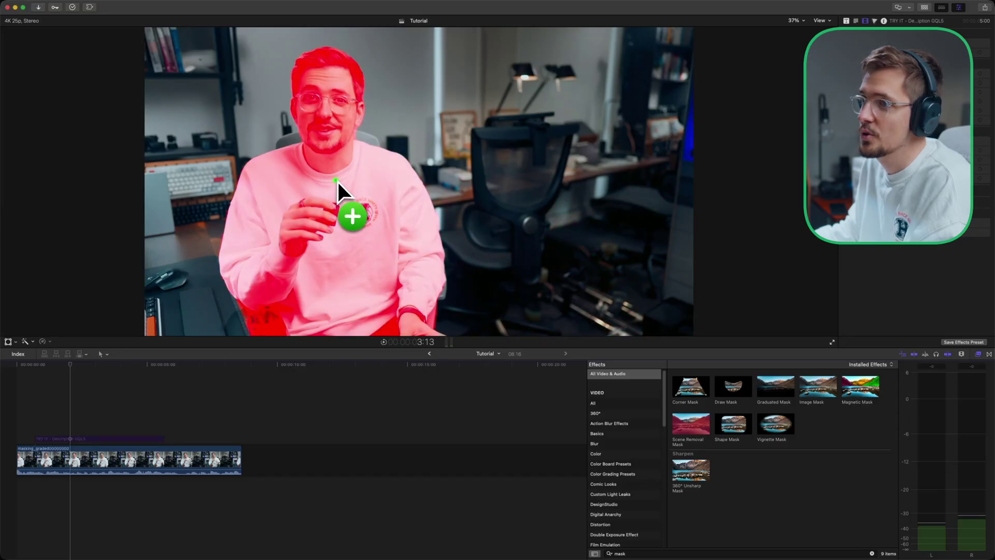
Step: Add Magnetic Mask sample points on the speaker's neck, head and sweater to cover his upper body
left_click(328, 174)
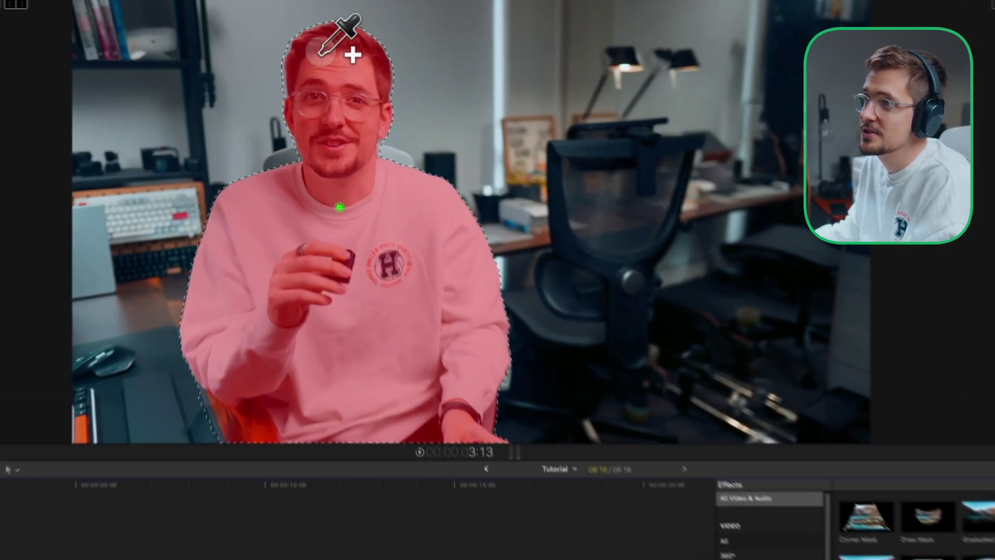
left_click(315, 67)
left_click(347, 93)
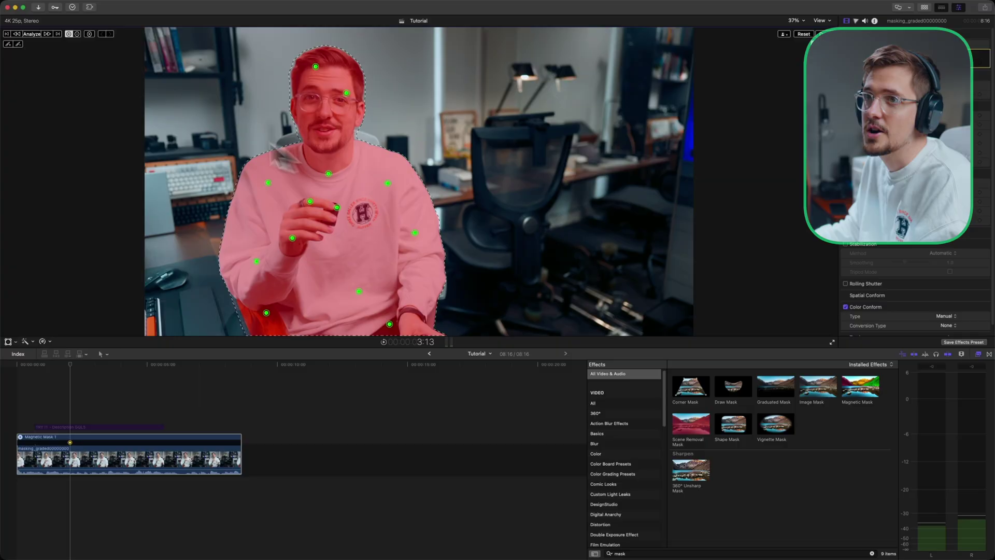
Step: Run the analysis so Magnetic Mask 1 tracks the speaker through the whole clip
left_click(33, 35)
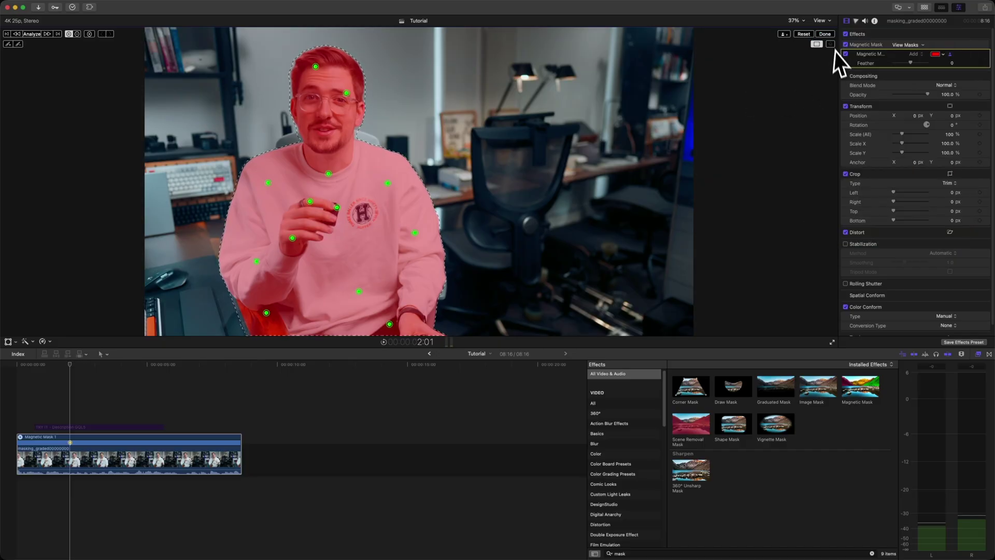
Step: Finish the mask, briefly preview the TRY IT YOURSELF title, leave it disabled, and reselect the speaker clip
left_click(825, 35)
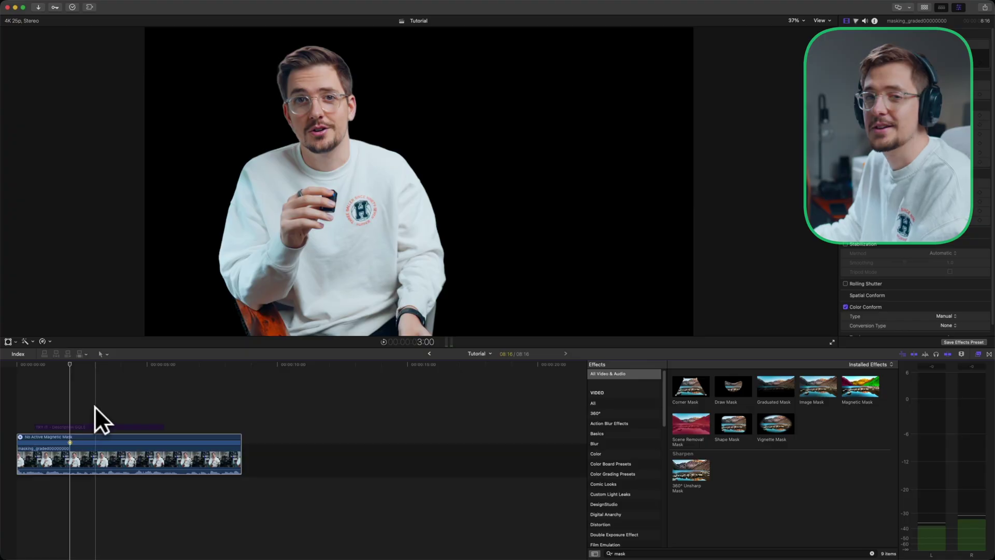
left_click(70, 424)
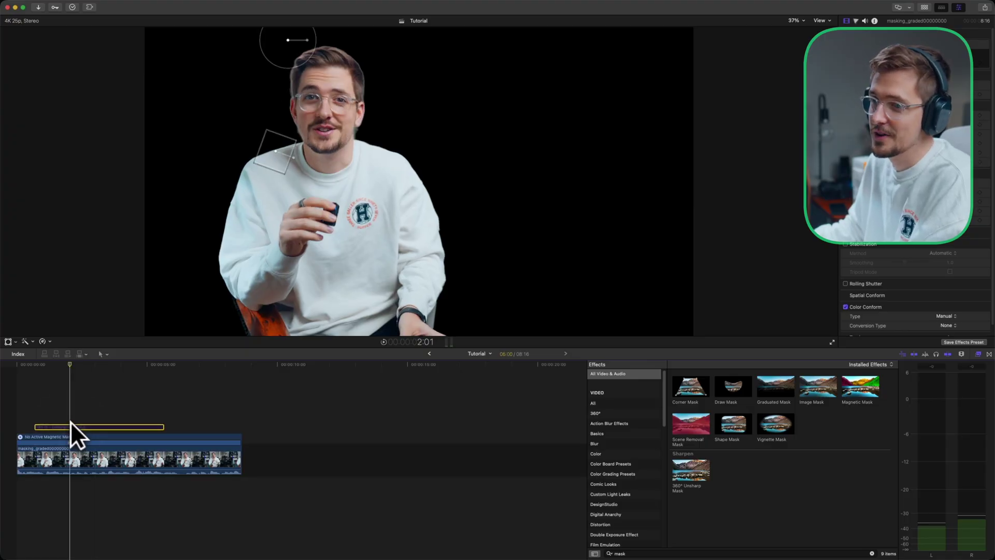
key("v")
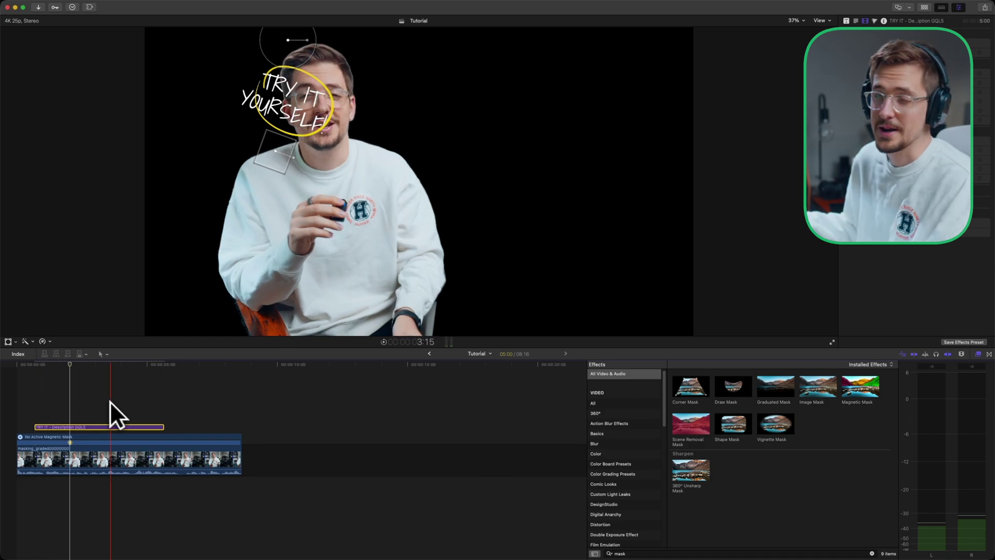
key("v")
left_click(54, 448)
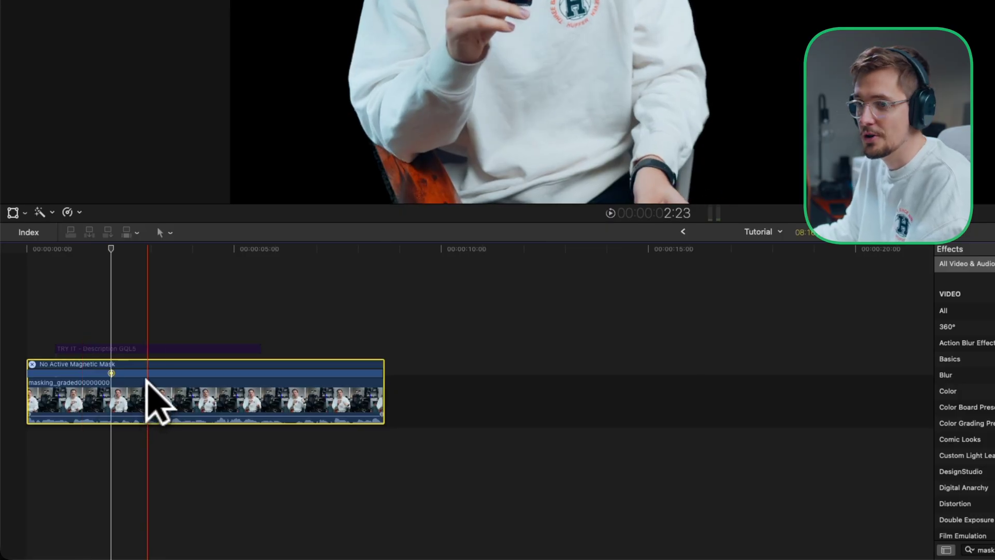
Step: Duplicate the speaker clip, turn off Magnetic Mask on one copy, and re-enable the title and masked clip
left_click_drag(145, 389, 126, 316)
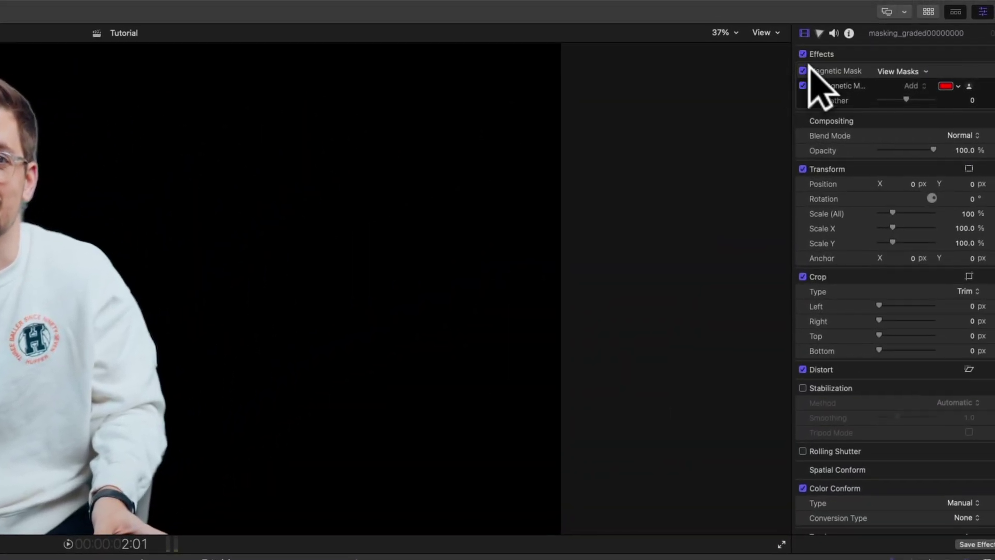
left_click(801, 69)
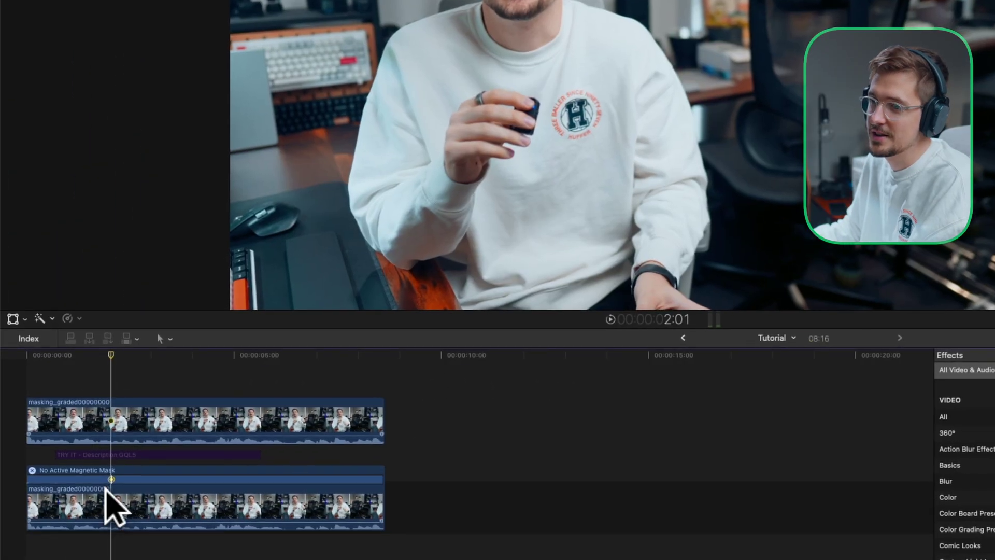
key("v")
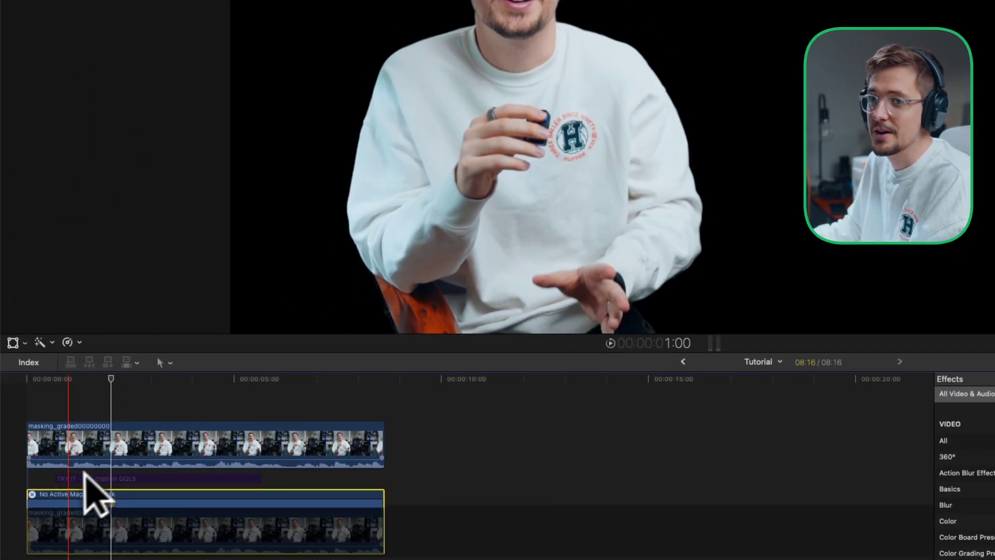
left_click(95, 477)
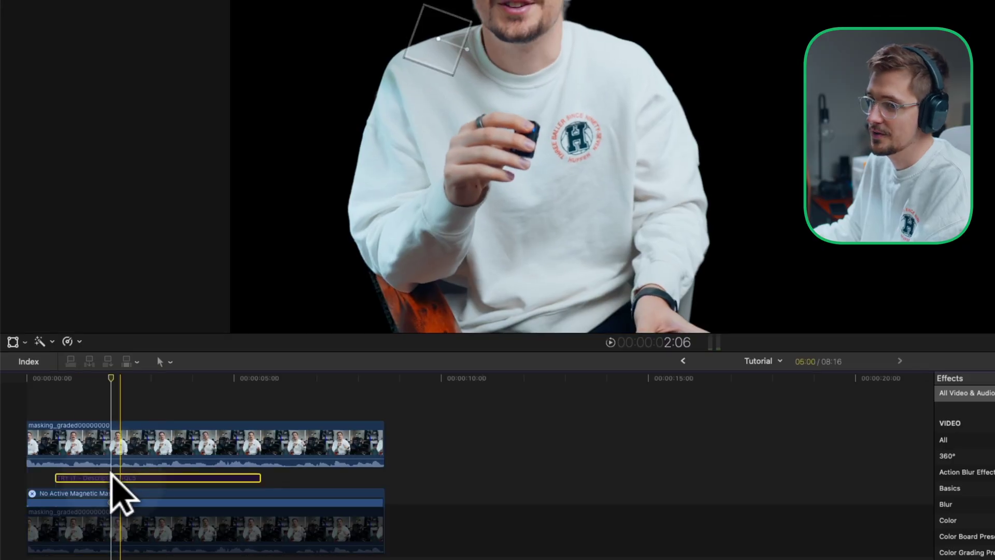
key("v")
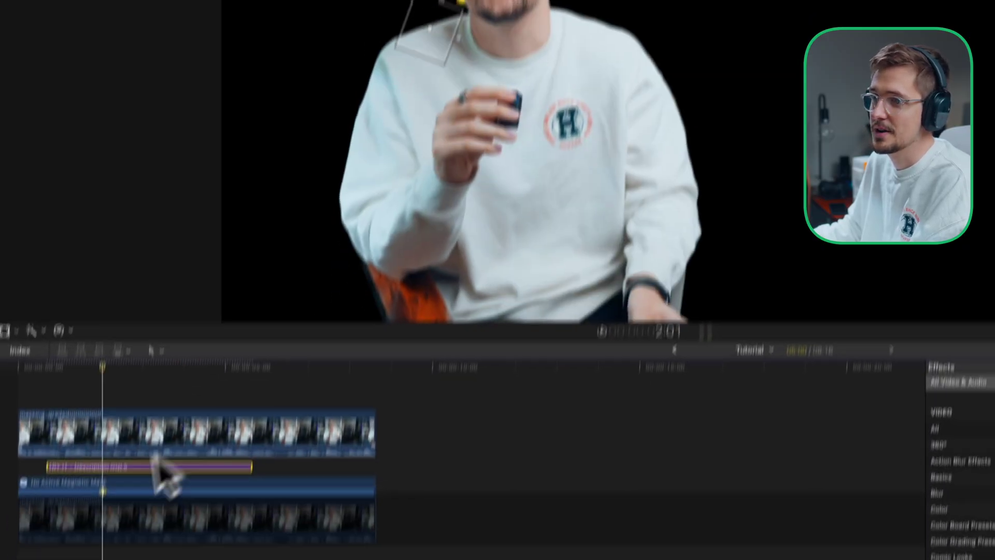
left_click(113, 527)
key("v")
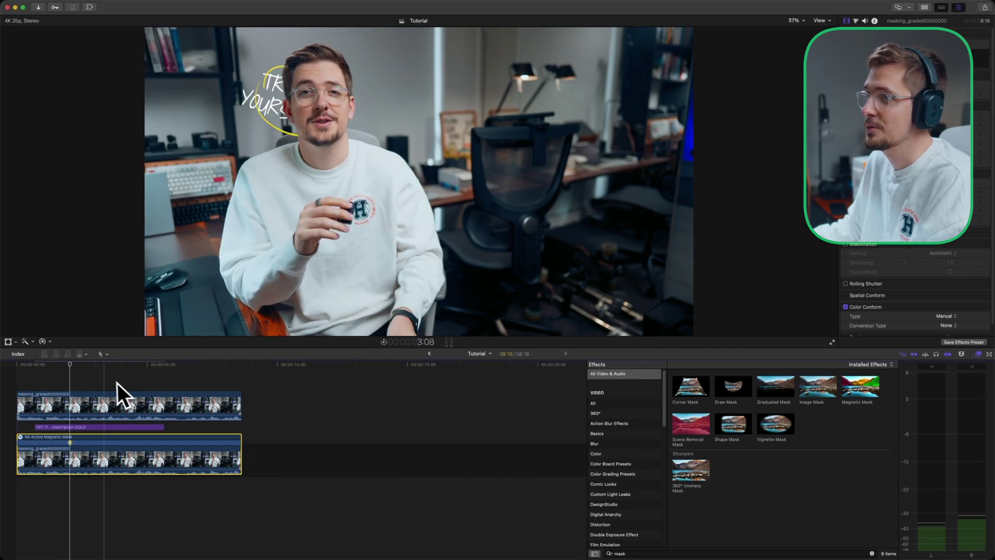
Step: Play back the effect, nudge the title further up-left behind the head, and stop at 3:14
key("space")
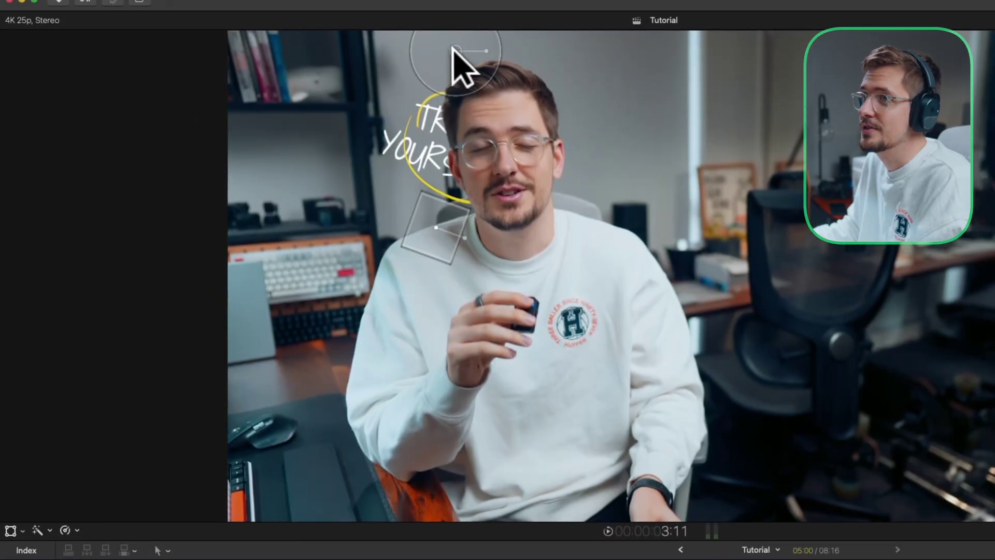
left_click_drag(452, 49, 389, 28)
key("space")
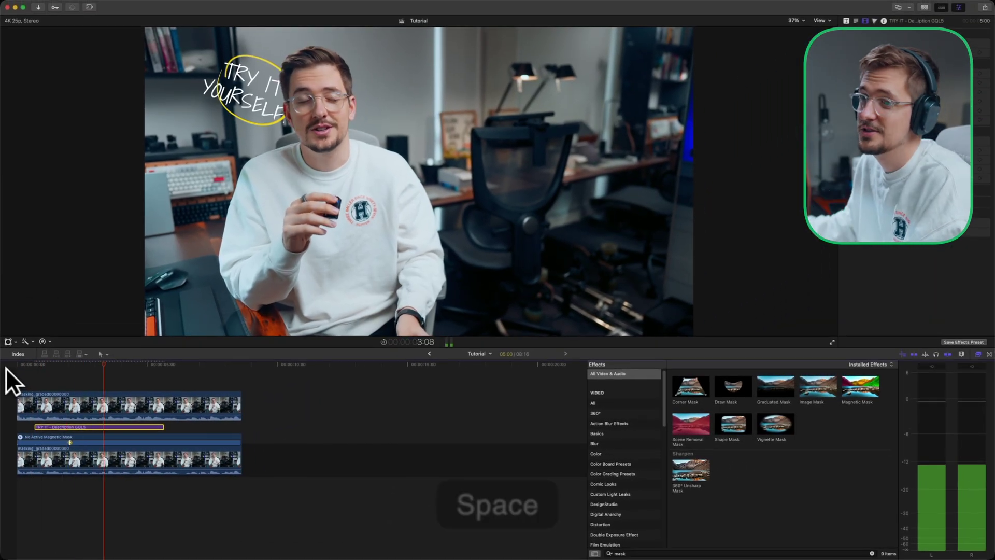
key("space")
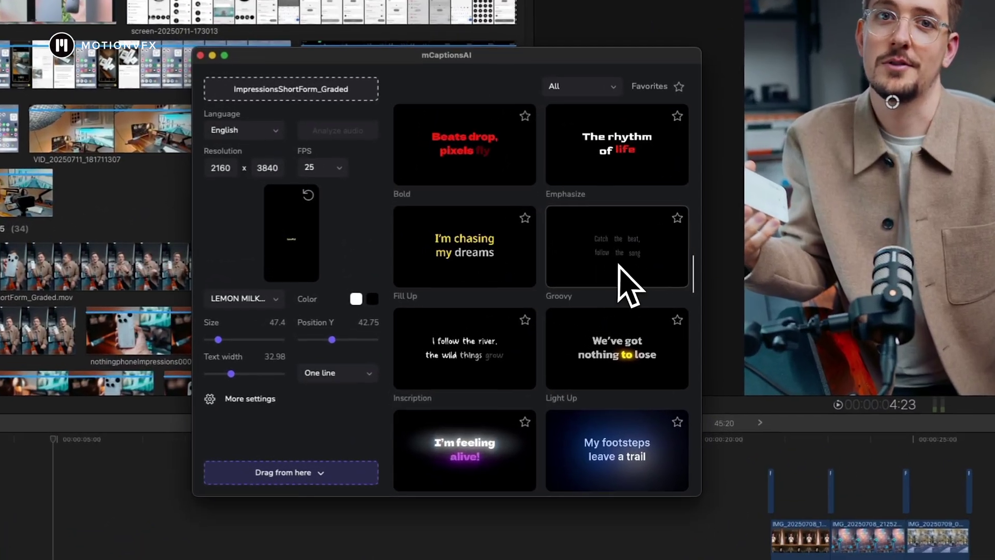
Step: Scroll through the mCaptionsAI caption style grid
scroll(629, 288, "down", 15)
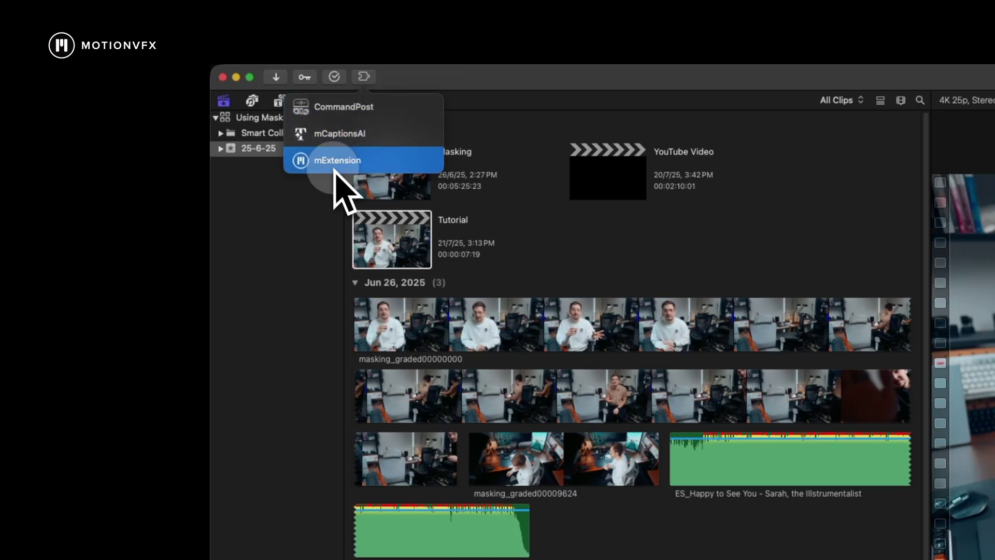
Step: Open mExtension's mElements catalogue and scroll through the expanded Typography titles
left_click(334, 169)
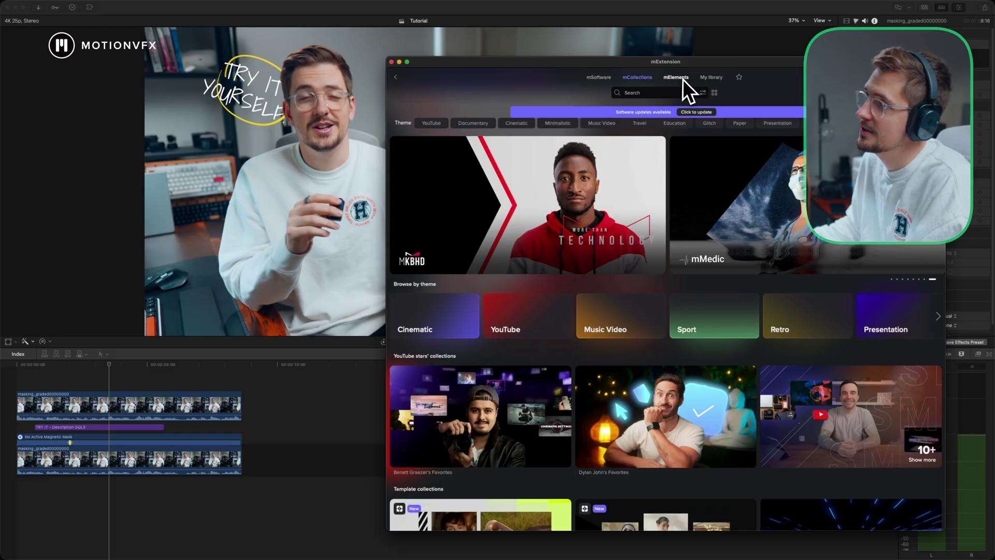
left_click(681, 79)
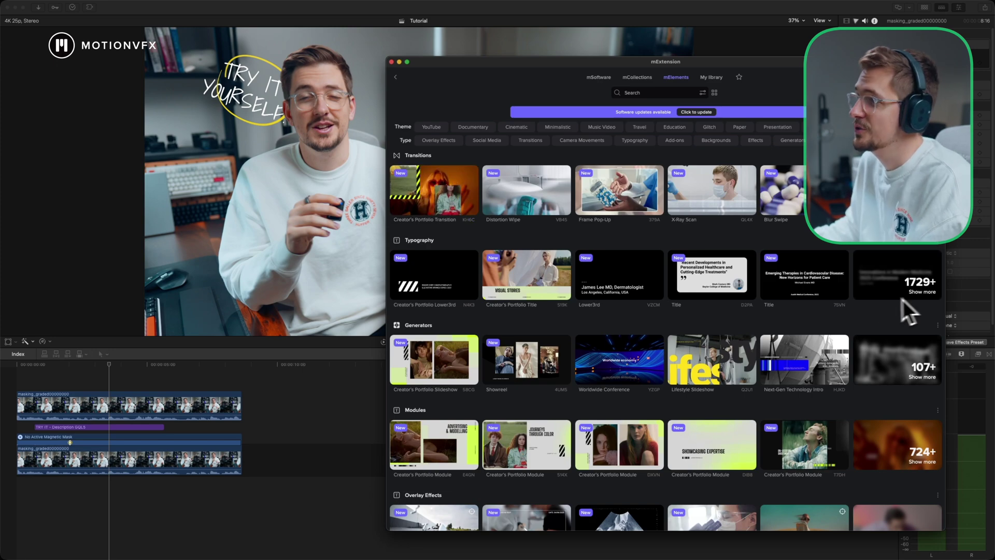
left_click(881, 288)
scroll(621, 295, "down", 2)
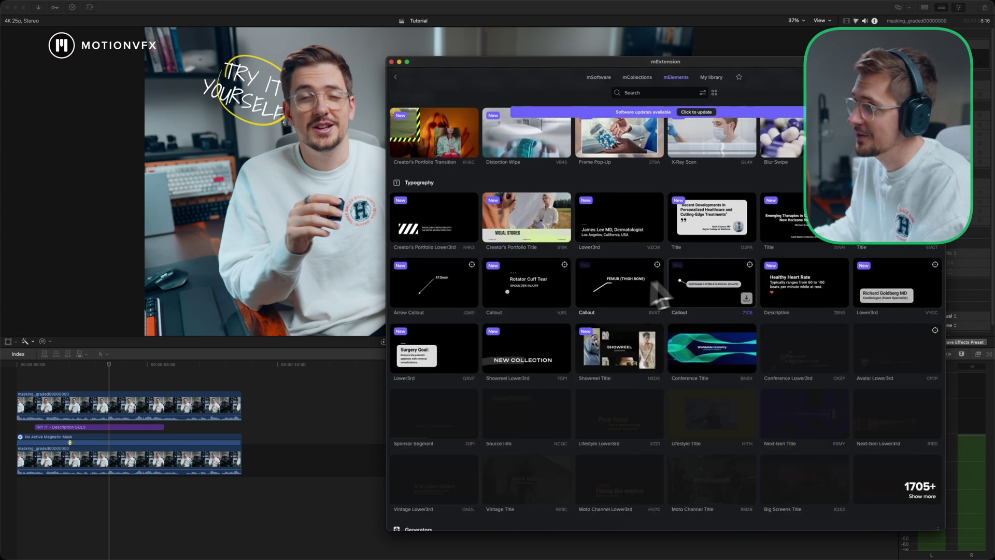
scroll(772, 246, "down", 15)
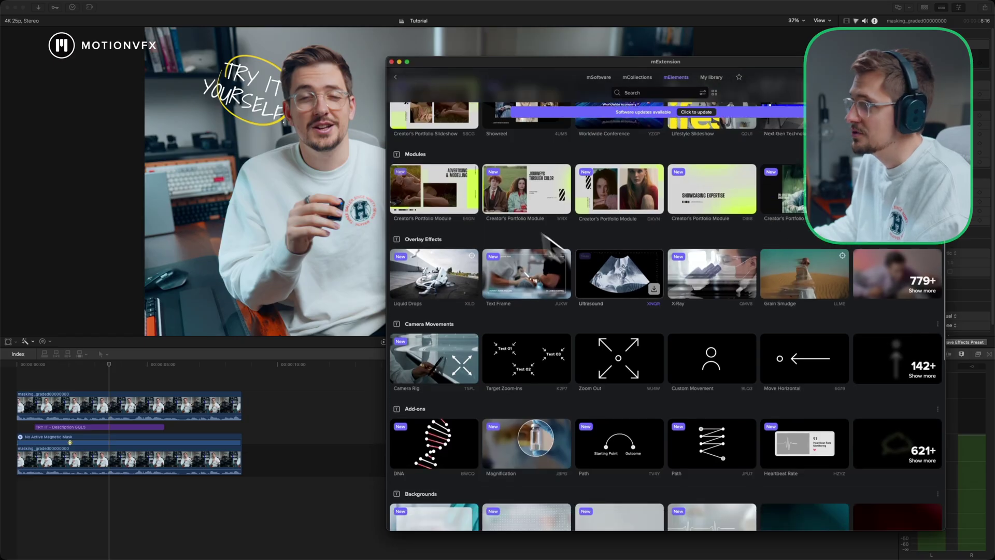
scroll(694, 269, "down", 3)
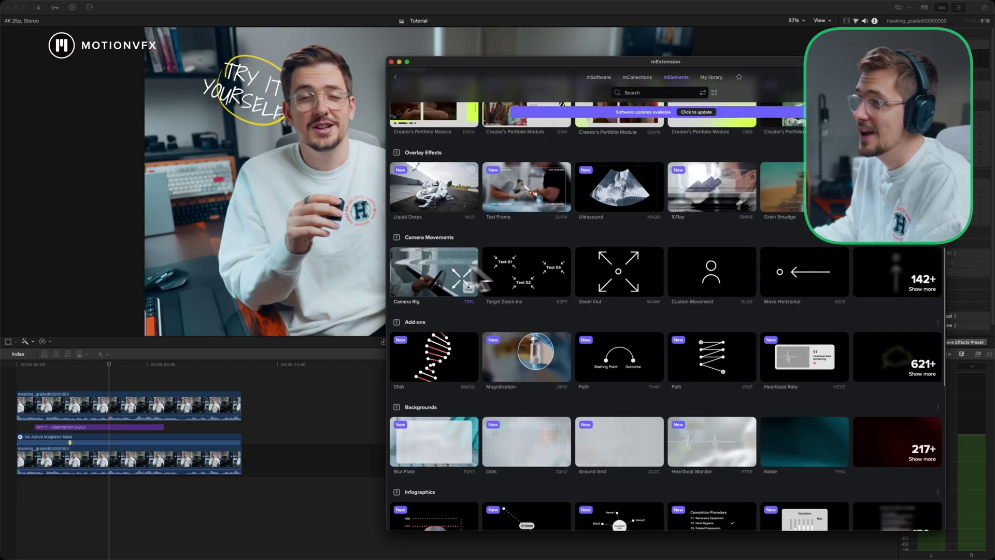
scroll(602, 293, "down", 10)
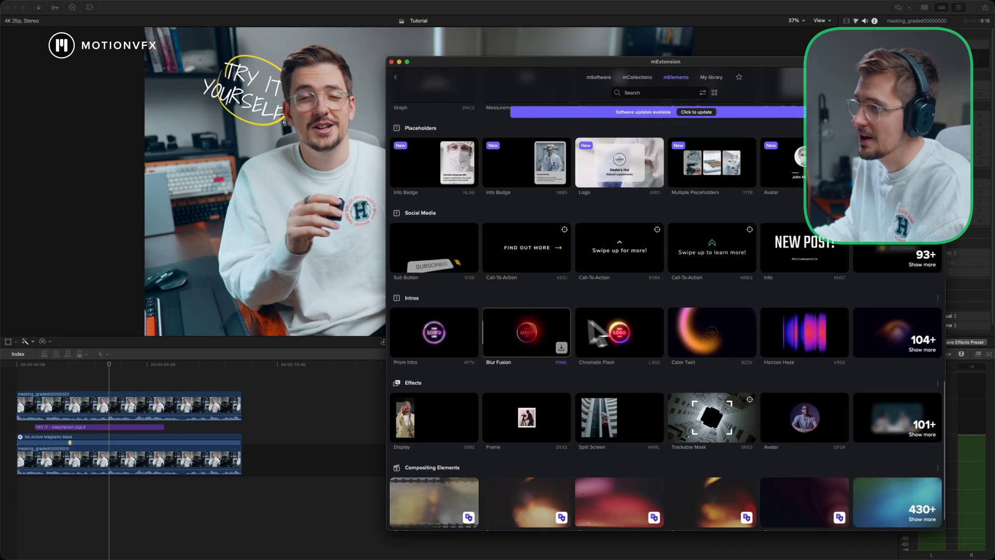
scroll(570, 317, "up", 13)
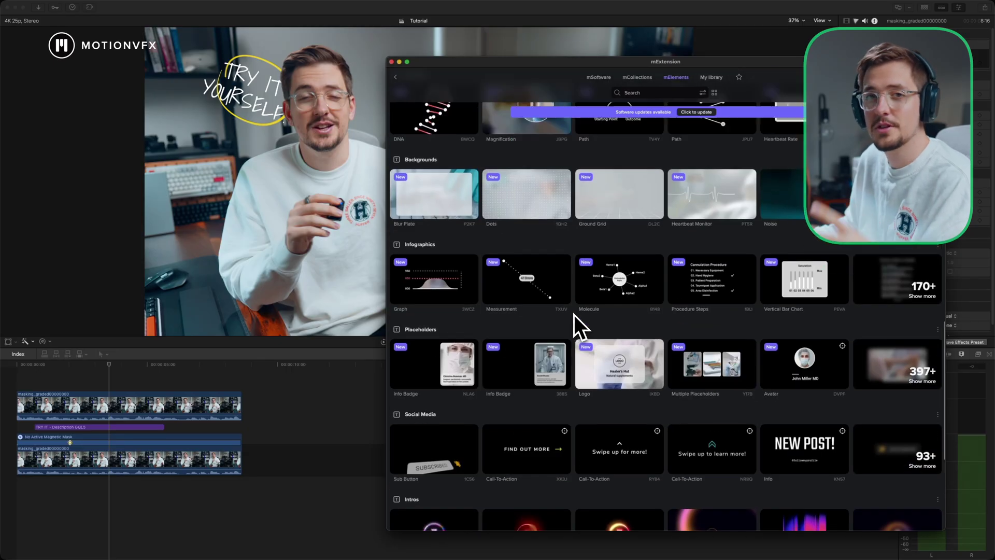
scroll(573, 315, "up", 10)
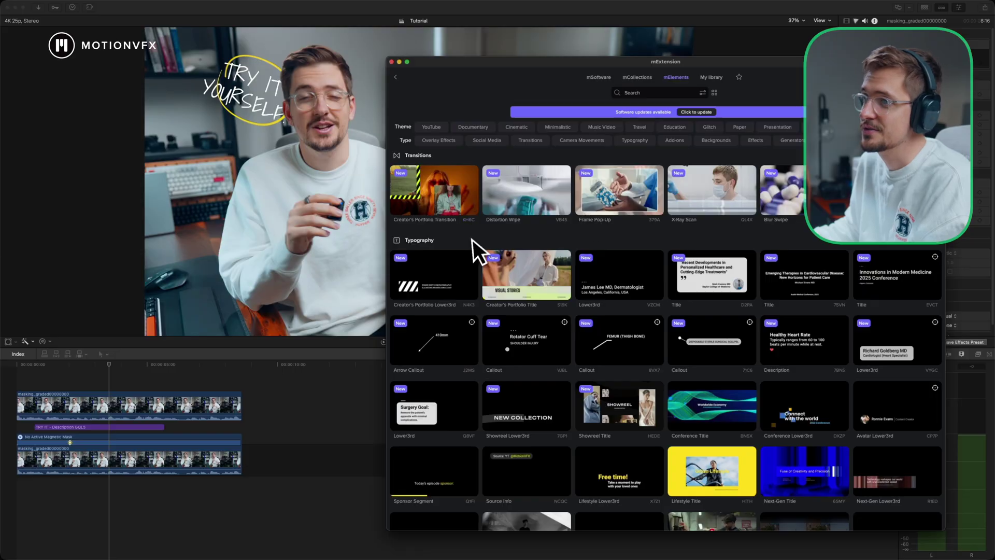
Step: Move the mExtension window aside and return to Final Cut Pro's installed effects
left_click_drag(715, 64, 609, 59)
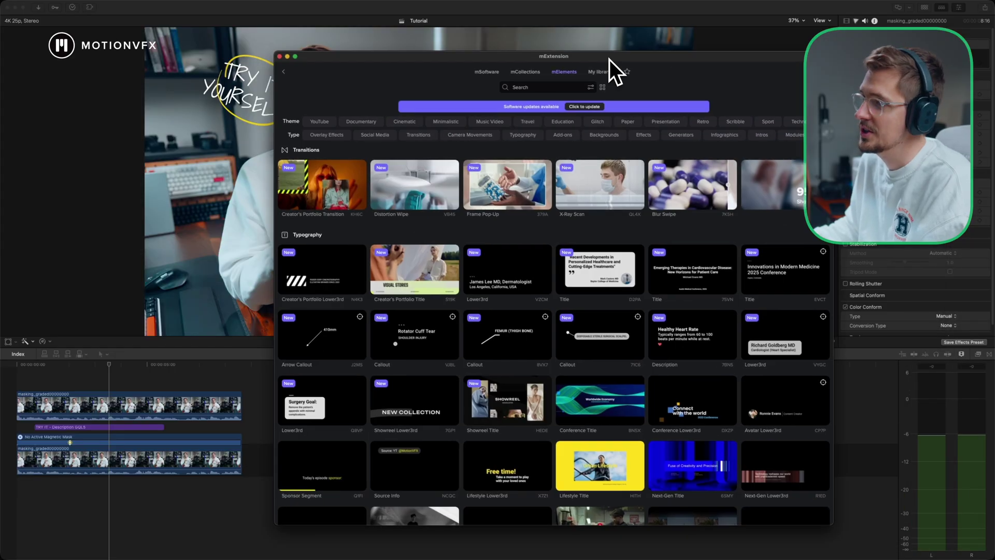
left_click(727, 350)
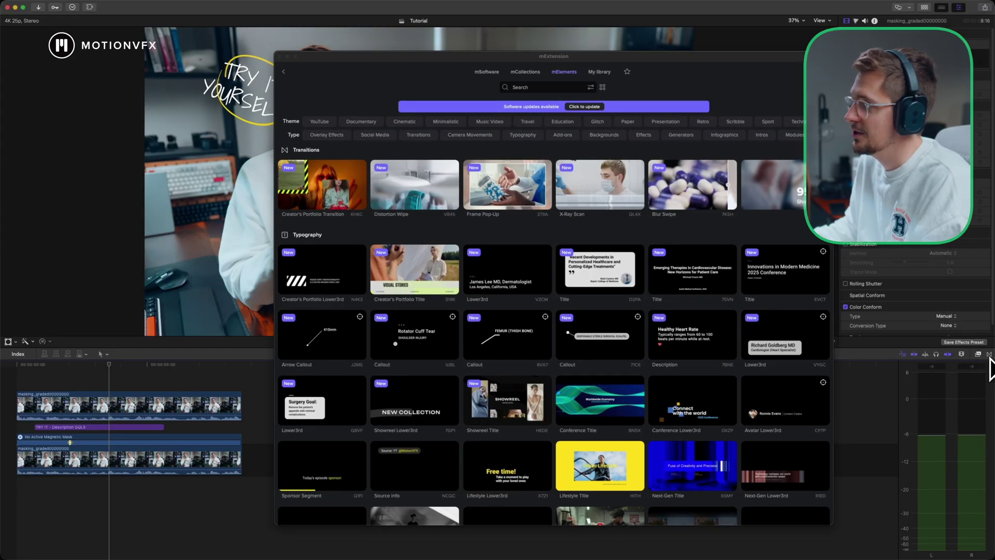
left_click(979, 355)
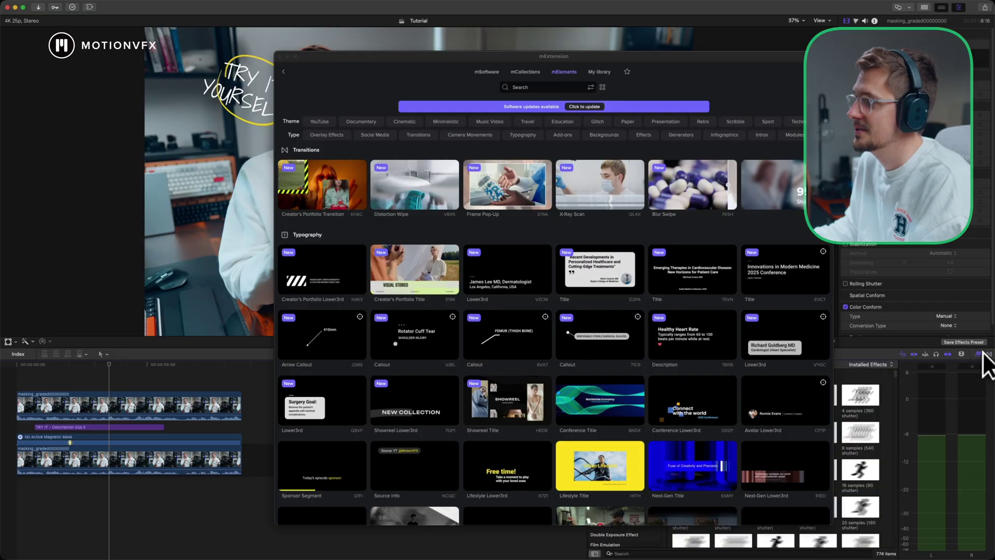
left_click_drag(694, 61, 493, 45)
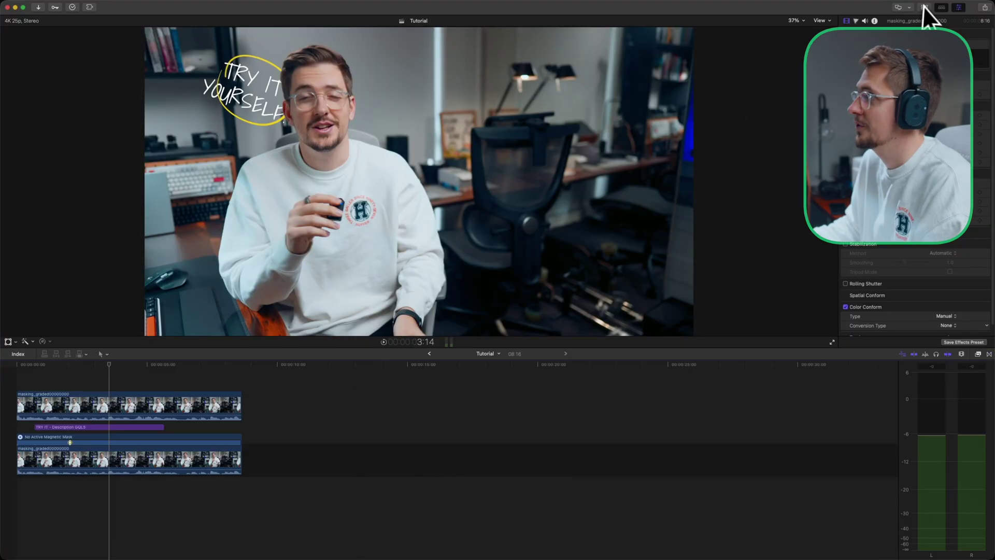
Step: Show the Browser beside the viewer and skim the masking_graded clip to preview footage
left_click(924, 6)
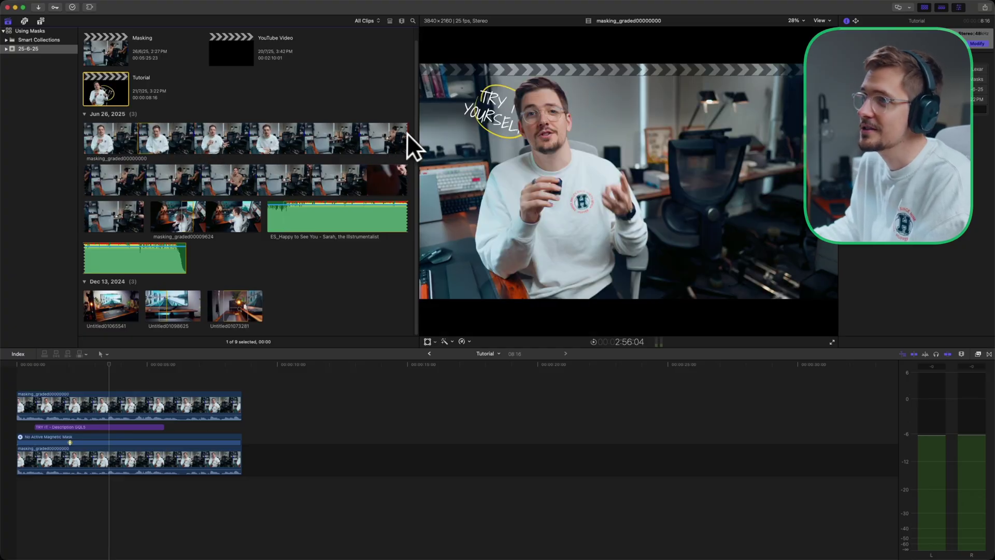
left_click(393, 132)
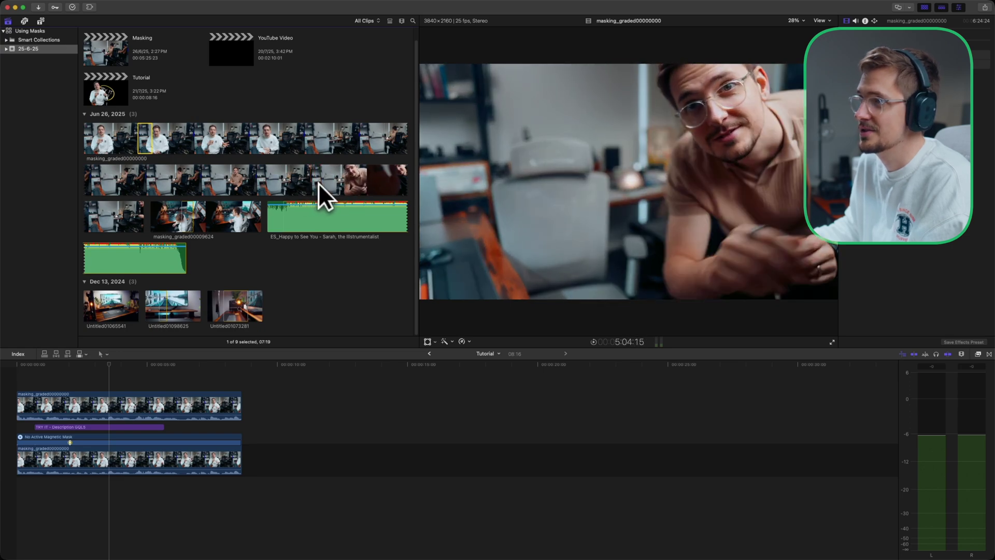
Step: From 4:23, mark two desk-take ranges with I/O and connect them above the storyline
left_click(137, 371)
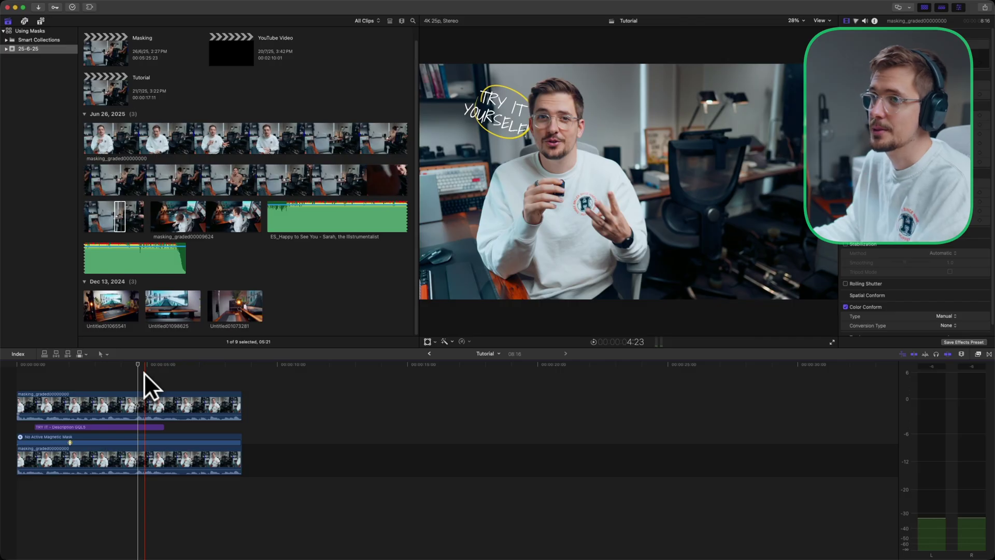
key("space")
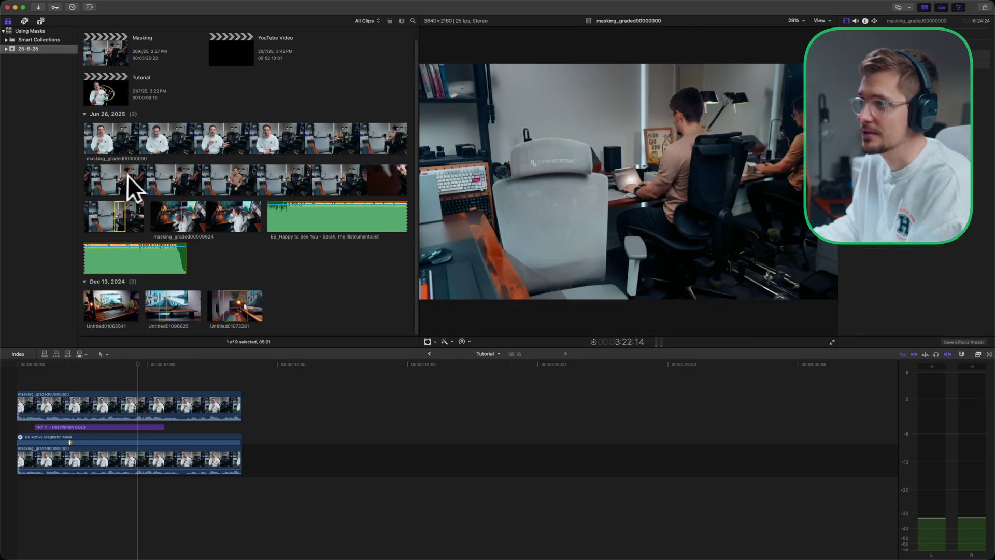
key("i")
left_click_drag(141, 176, 67, 383)
key("i")
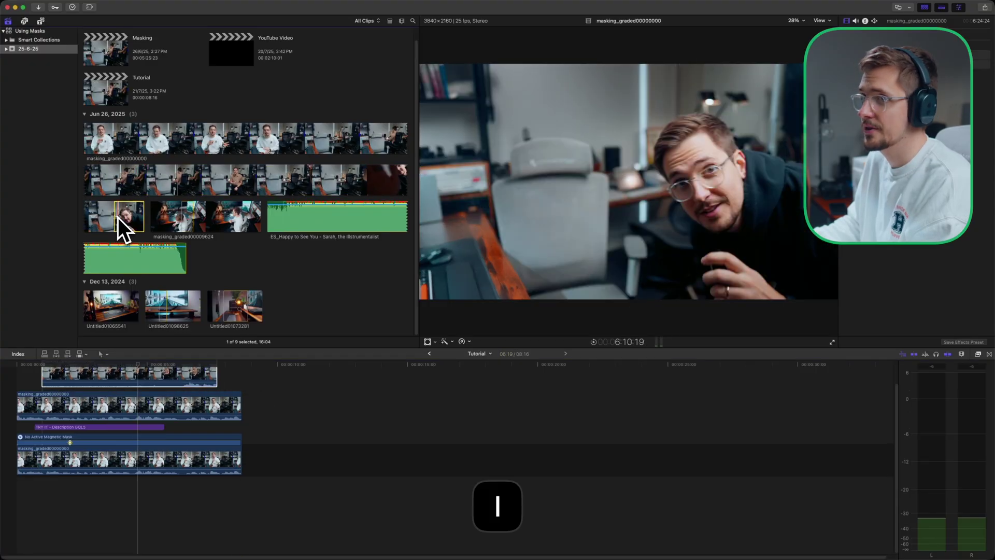
key("o")
left_click_drag(126, 216, 62, 390)
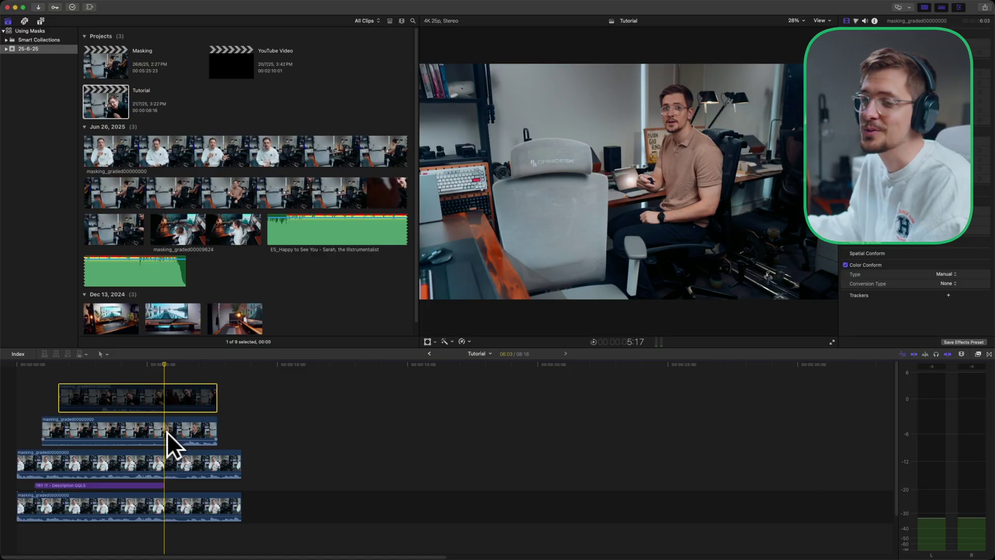
Step: Extend the main storyline clip and the clip below so both end together at 17:03
left_click_drag(241, 461, 509, 458)
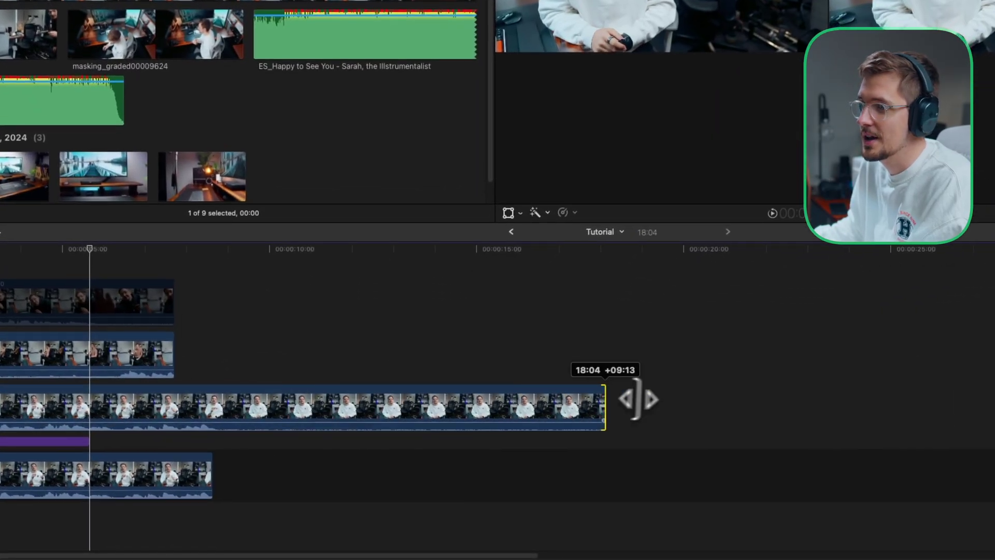
left_click_drag(638, 399, 681, 395)
left_click_drag(681, 396, 575, 397)
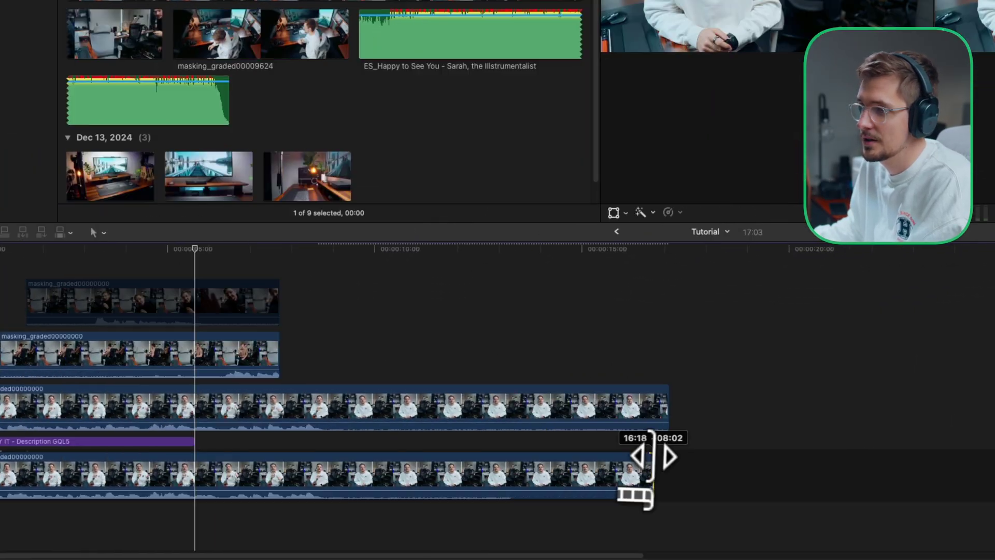
left_click_drag(539, 460, 570, 466)
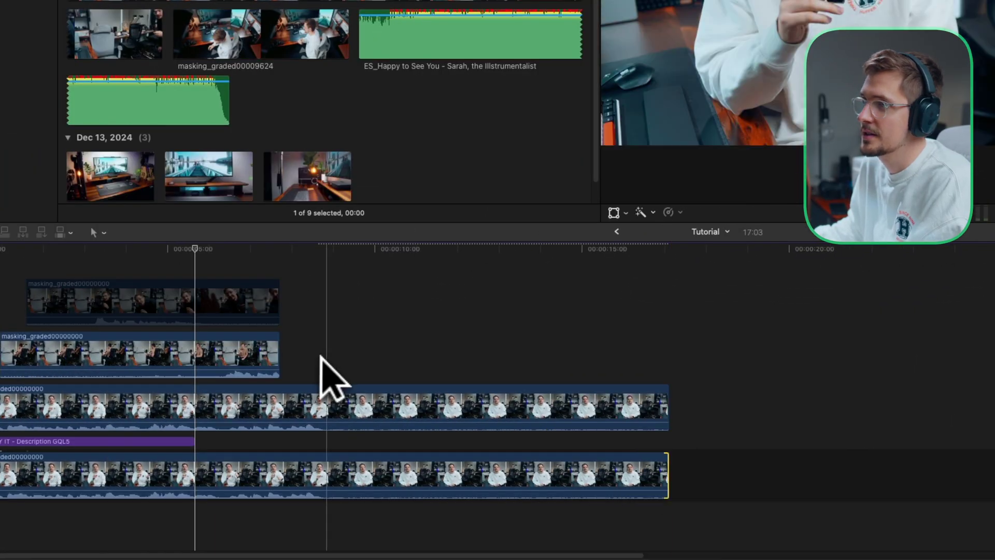
Step: Shift the upper clips about 3 and 7 seconds later, trimming them to end with the storyline
left_click(220, 344)
left_click_drag(219, 344, 664, 352)
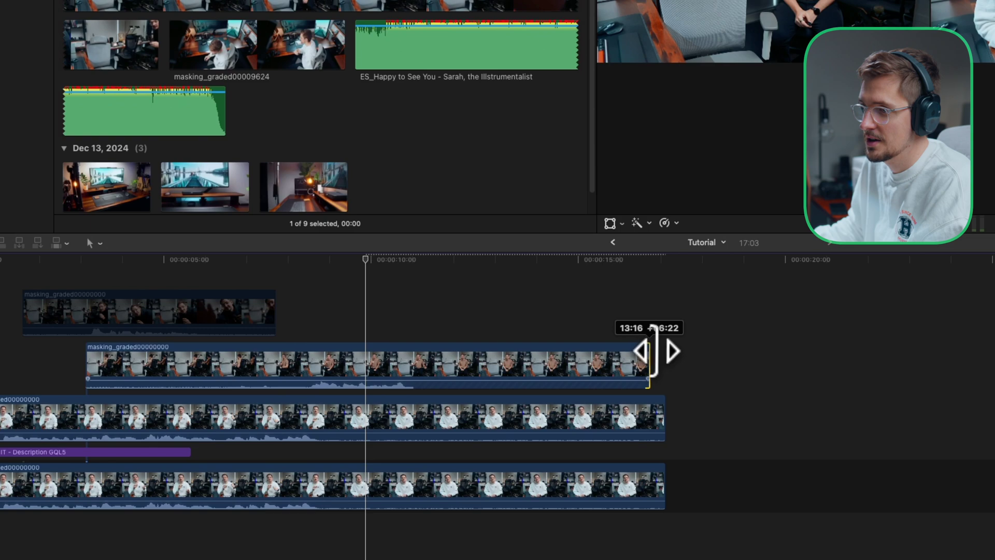
left_click(88, 305)
key("v")
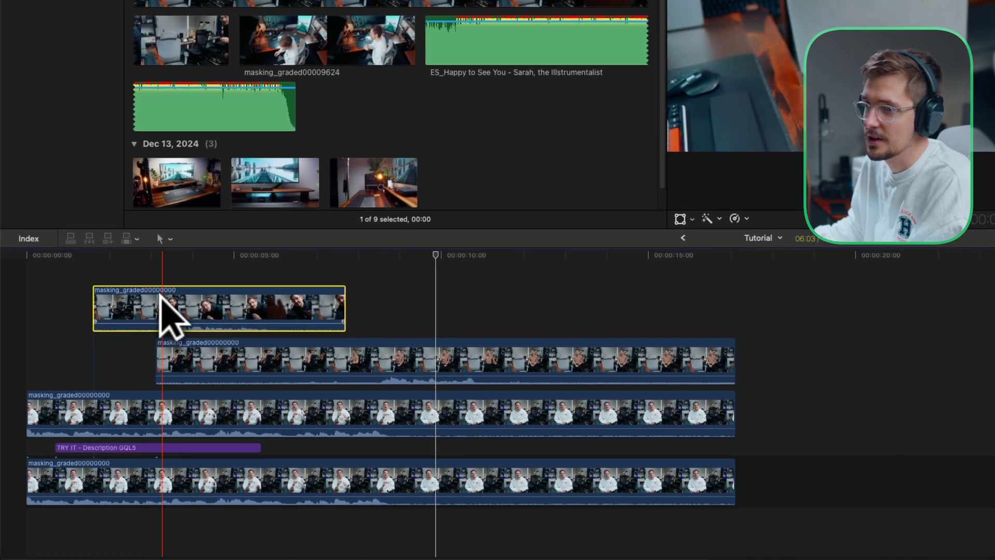
left_click_drag(160, 294, 490, 297)
left_click_drag(422, 301, 368, 300)
left_click_drag(673, 303, 676, 303)
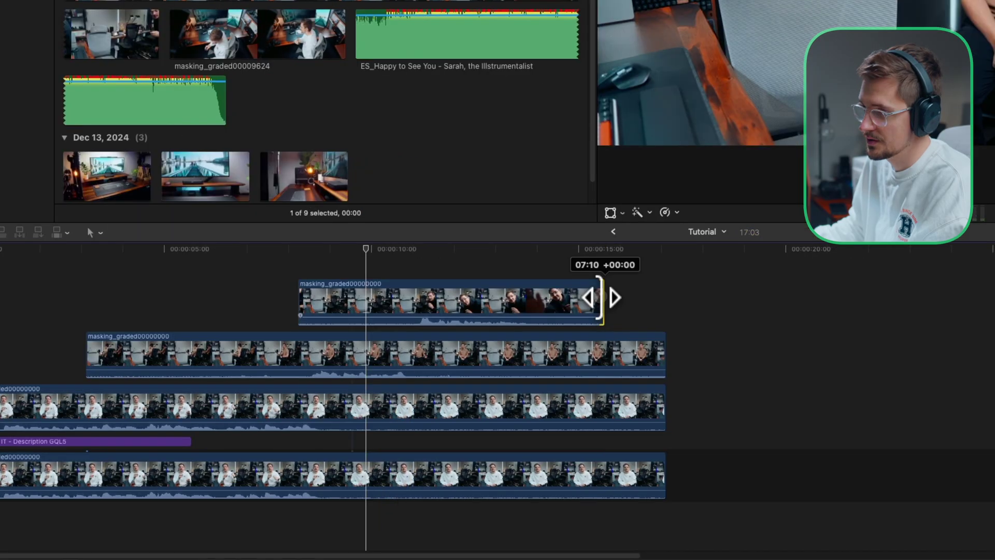
left_click_drag(603, 297, 664, 297)
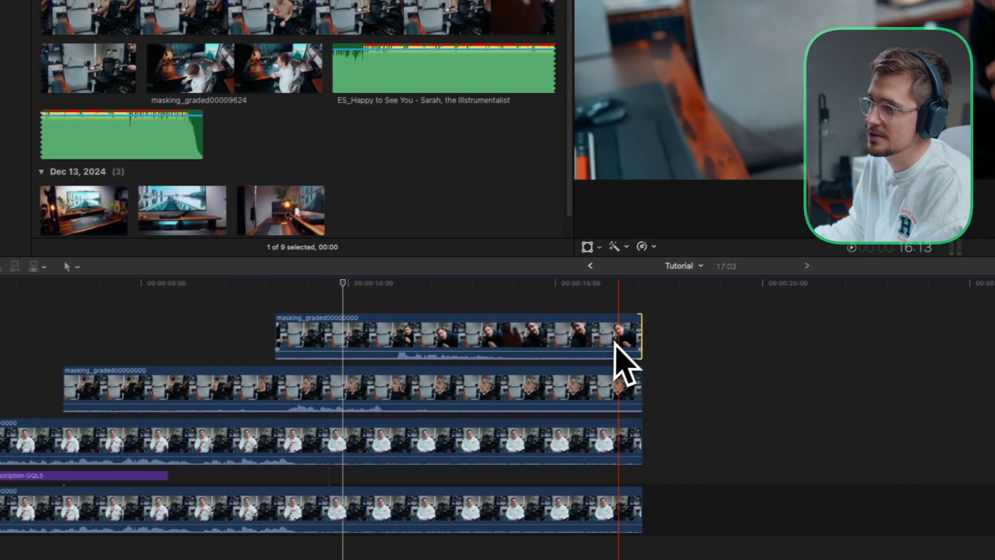
left_click_drag(371, 260, 471, 355)
Step: Disable the two upper clips and re-analyze the main clip's Magnetic Mask around the speaker
key("v")
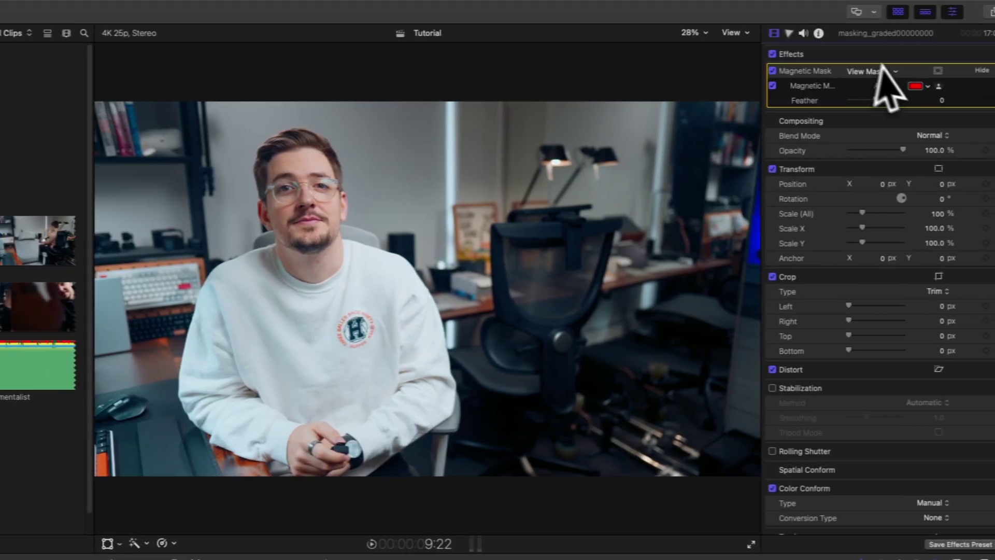
left_click(852, 71)
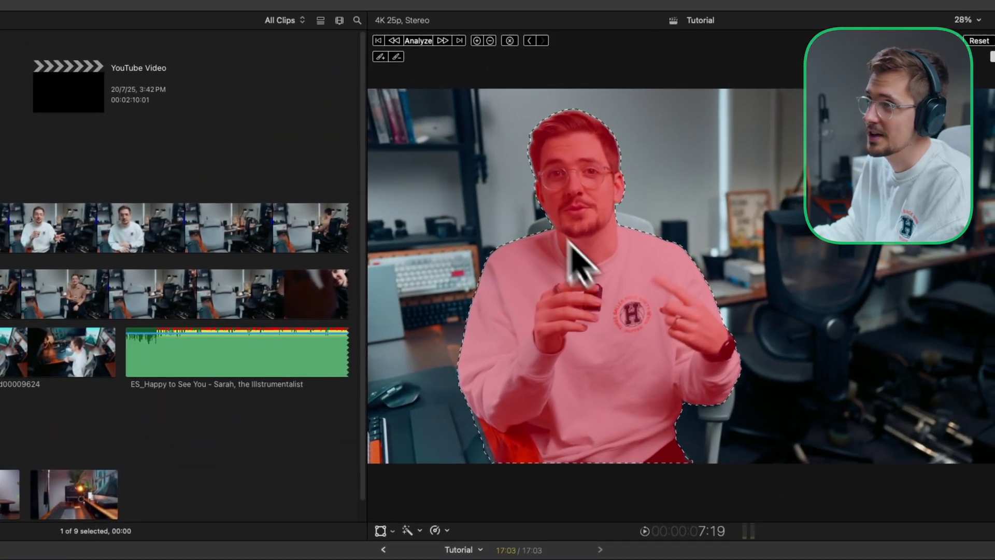
left_click(417, 41)
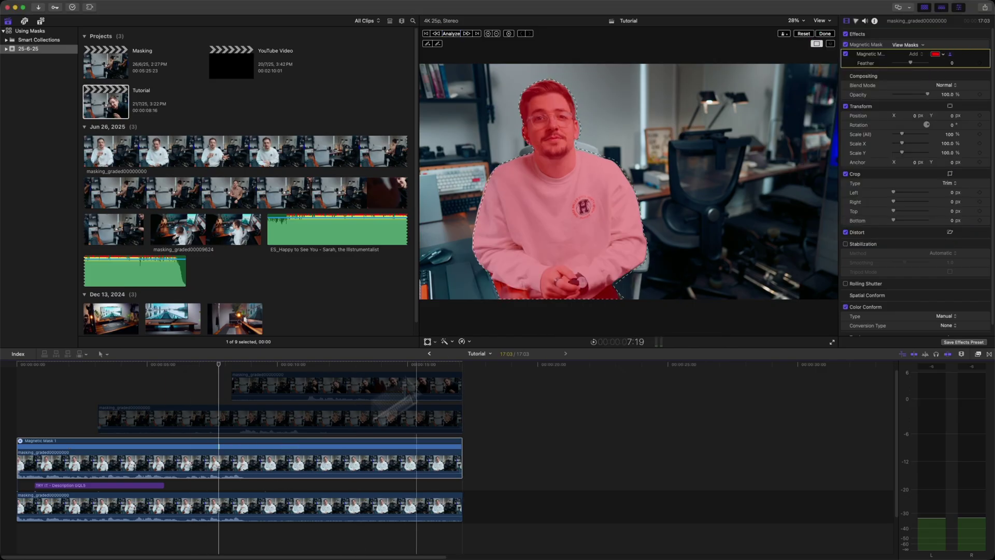
Step: Extend the lower clone clip's start to the timeline beginning and re-enable it
left_click(828, 33)
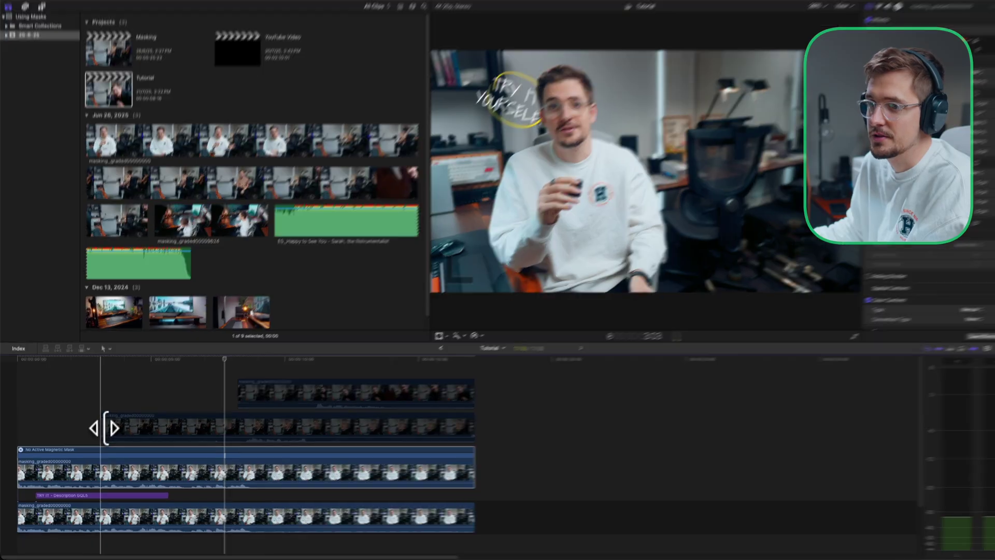
left_click_drag(99, 430, 98, 431)
mouse_move(147, 366)
left_mouse_down()
mouse_move(11, 369)
mouse_move(162, 364)
left_mouse_up()
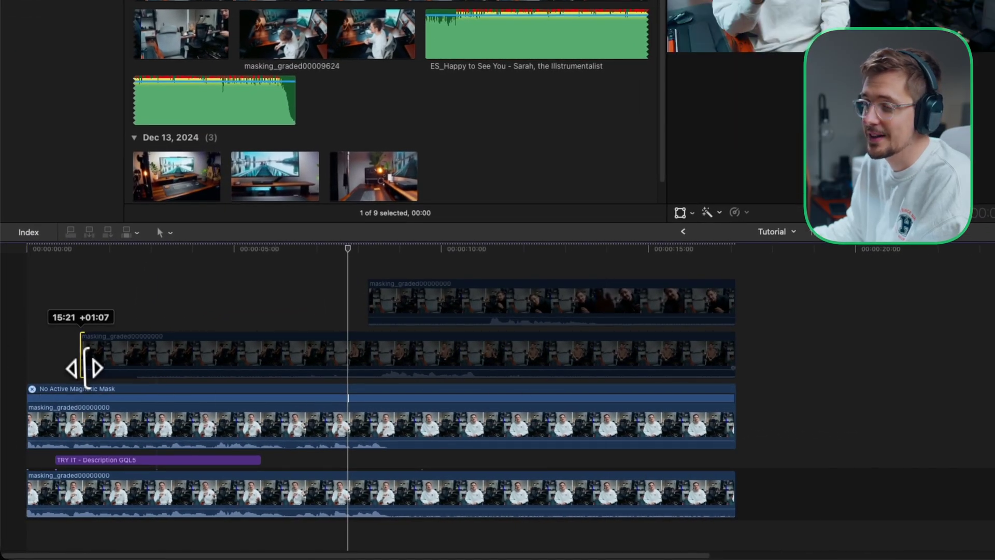
left_click_drag(83, 367, 29, 367)
left_click(320, 358)
key("v")
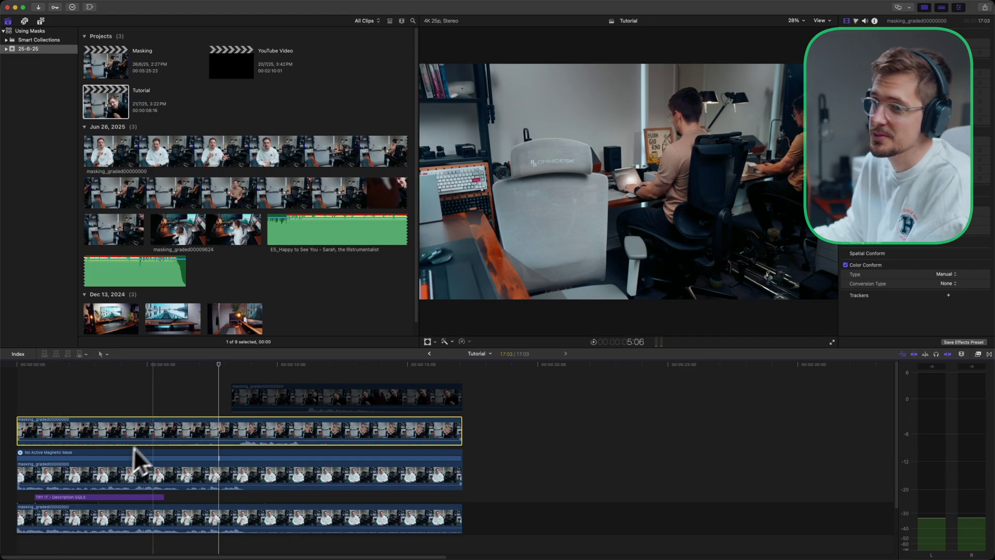
Step: Move the clone clip beneath the masked clip, nudge it later, retrim its start and review playback
left_click_drag(155, 425, 154, 474)
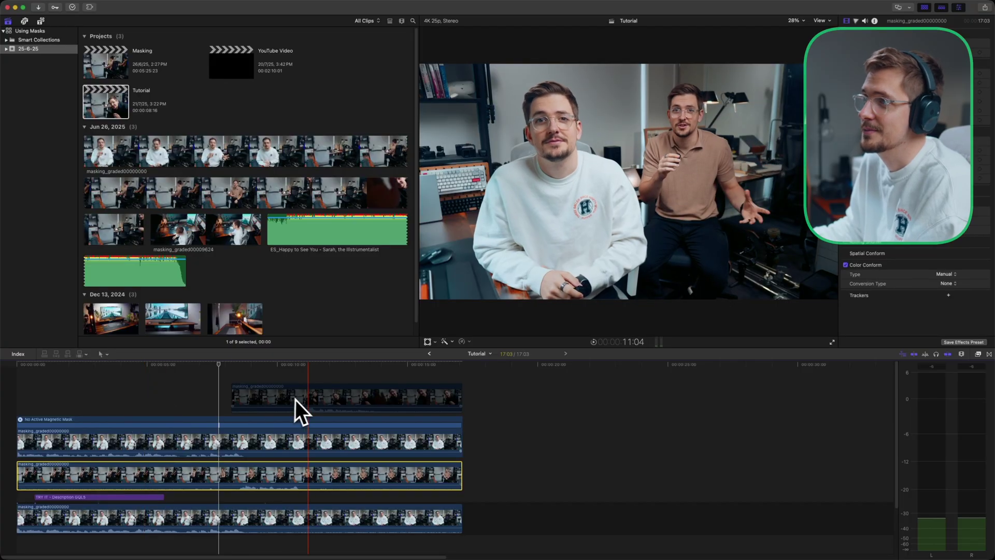
key("space")
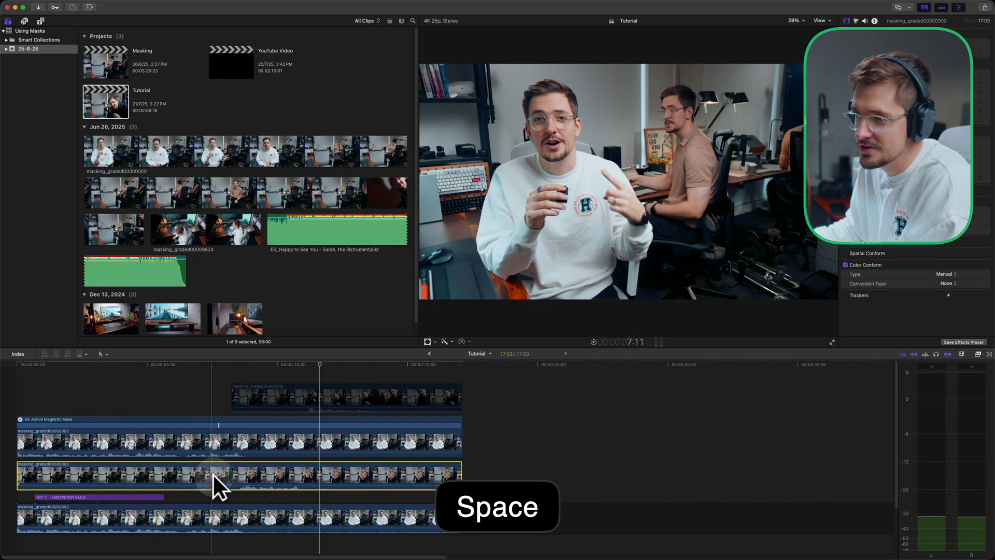
left_click_drag(212, 474, 223, 474)
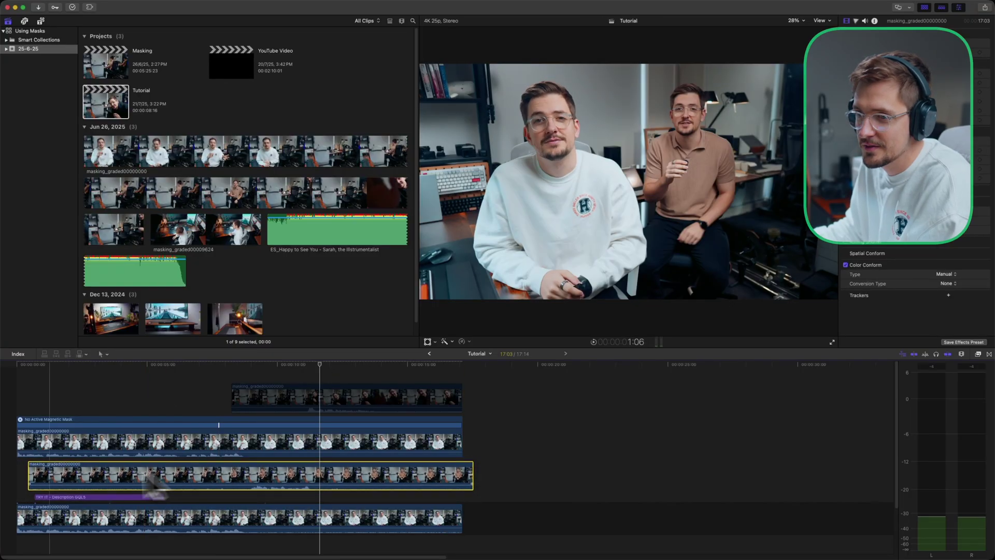
left_click_drag(28, 474, 9, 475)
key("space")
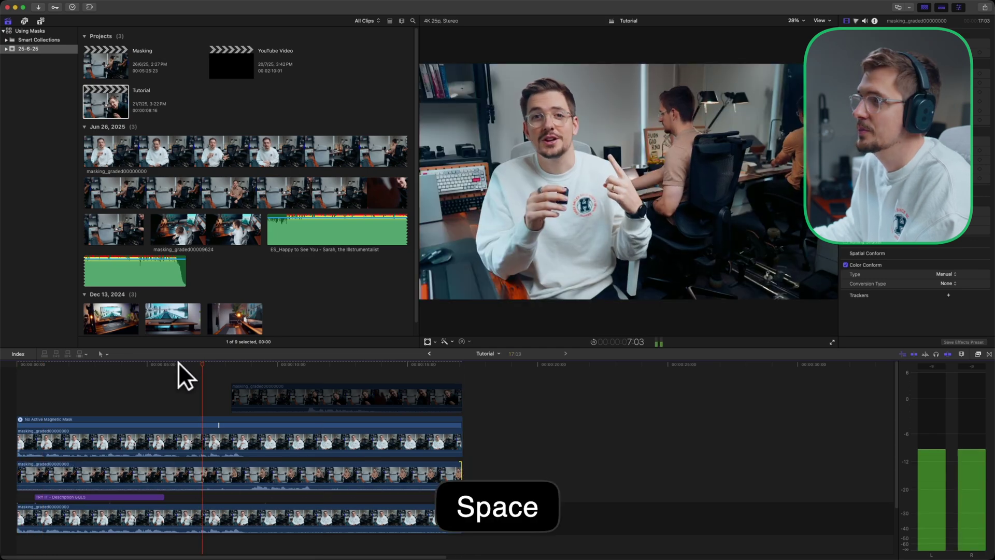
key("space")
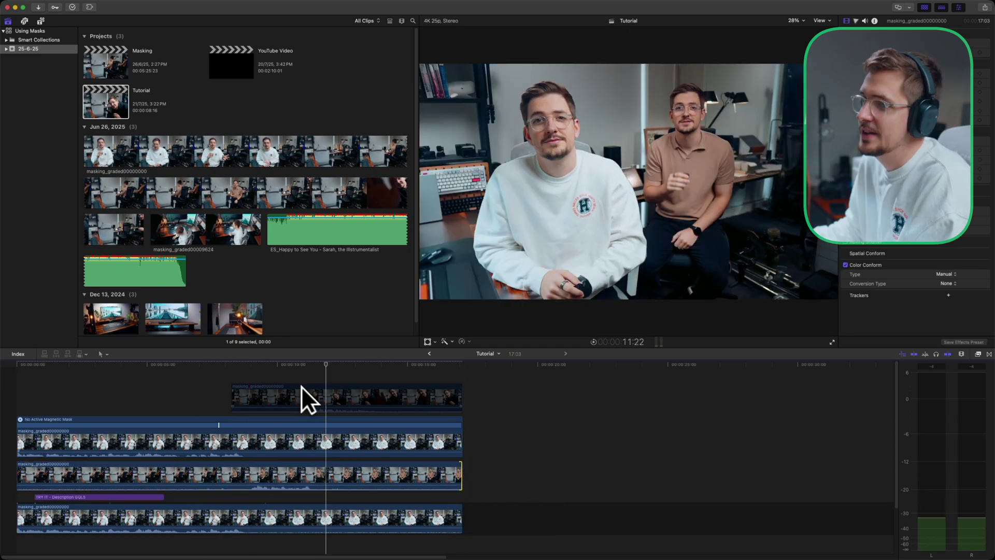
Step: Enable the top hoodie clip and apply Magnetic Mask to it from an Effects search for 'magn'
left_click(317, 394)
key("v")
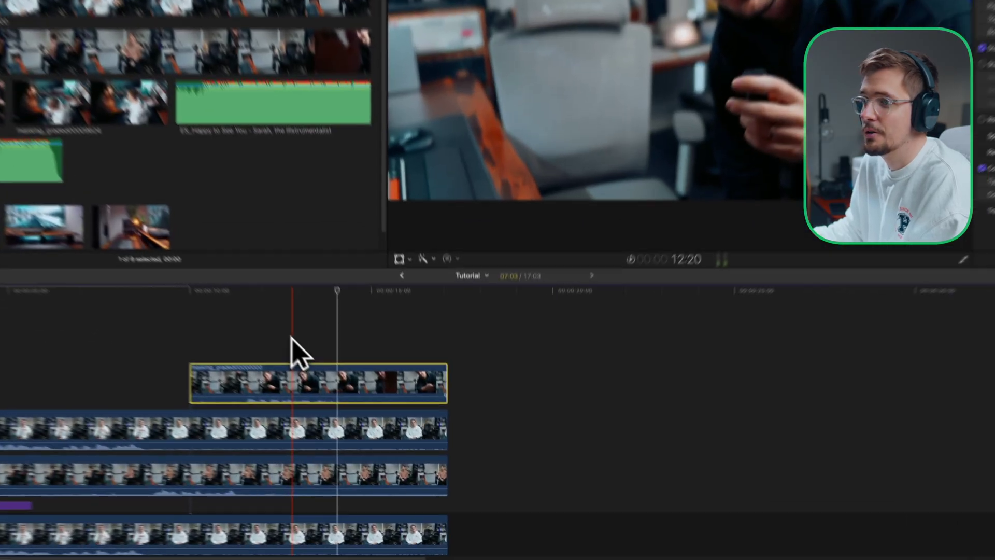
left_click(343, 430)
left_click(994, 241)
left_click(715, 550)
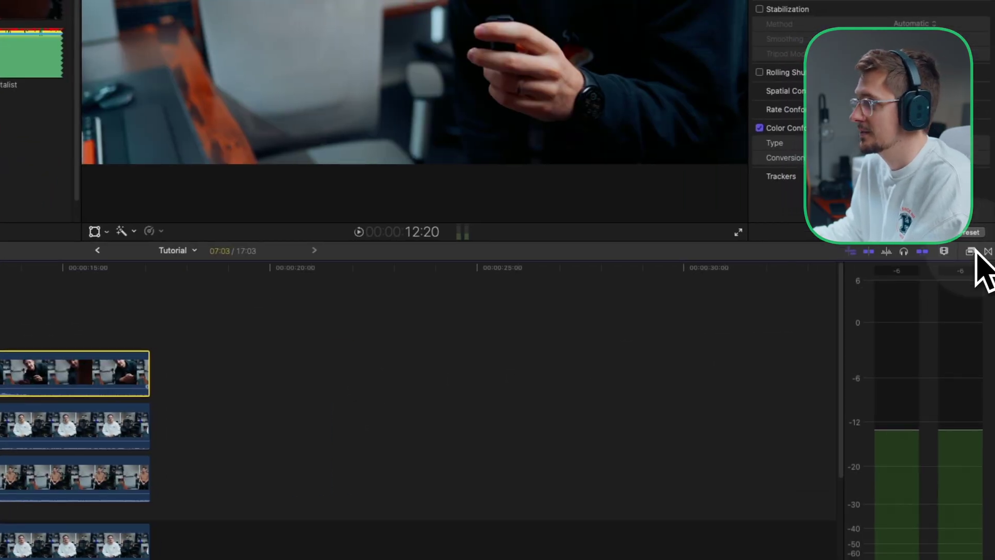
type("magn")
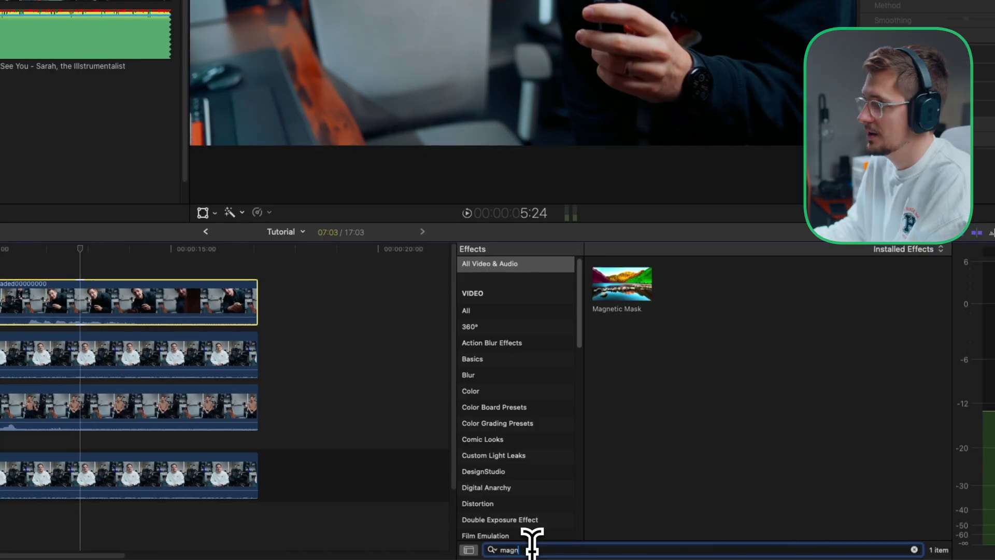
double_click(628, 286)
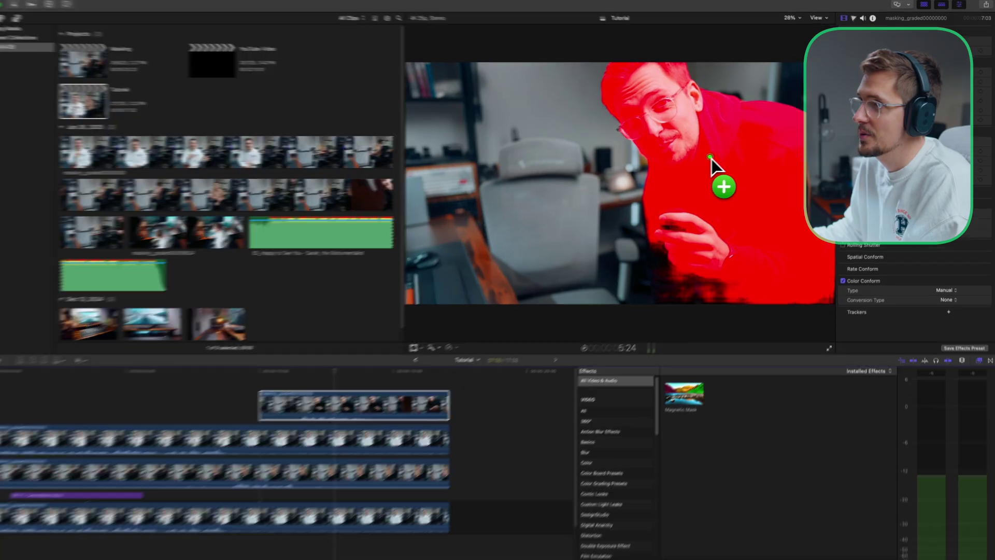
Step: Place mask points on the leaning person's head, torso and body, then analyze the mask
left_click(711, 159)
left_click(686, 280)
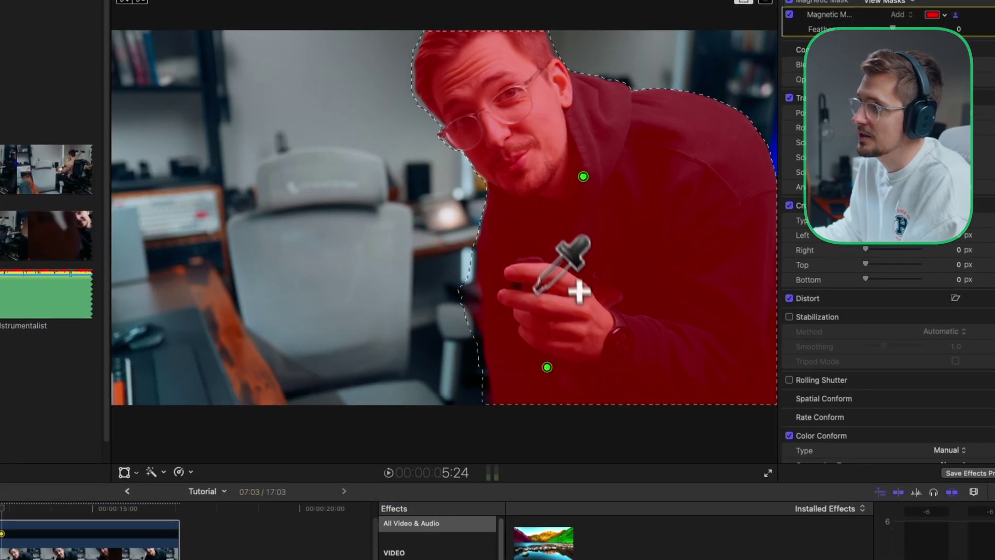
left_click(632, 290)
left_click(726, 224)
left_click(485, 53)
left_click(683, 131)
left_click(501, 262)
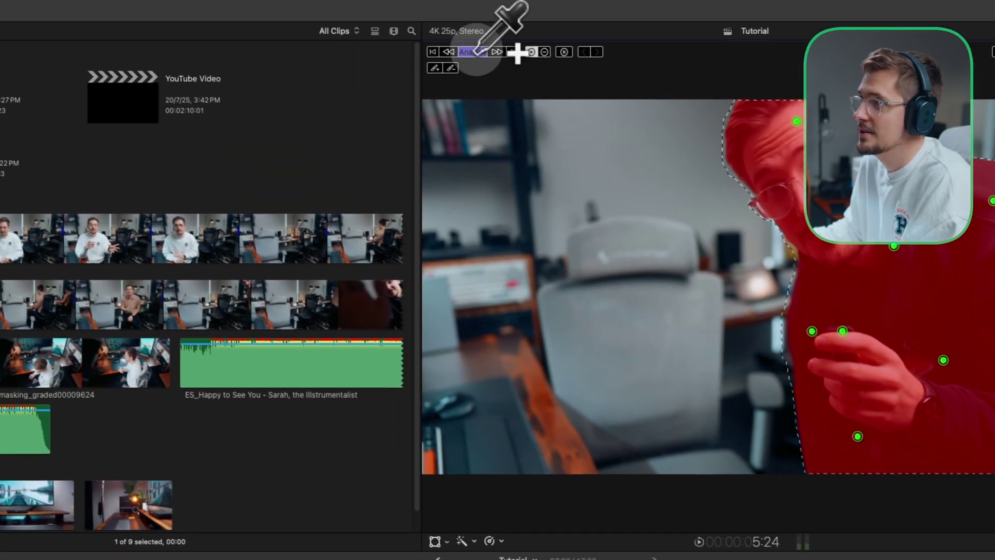
left_click(482, 53)
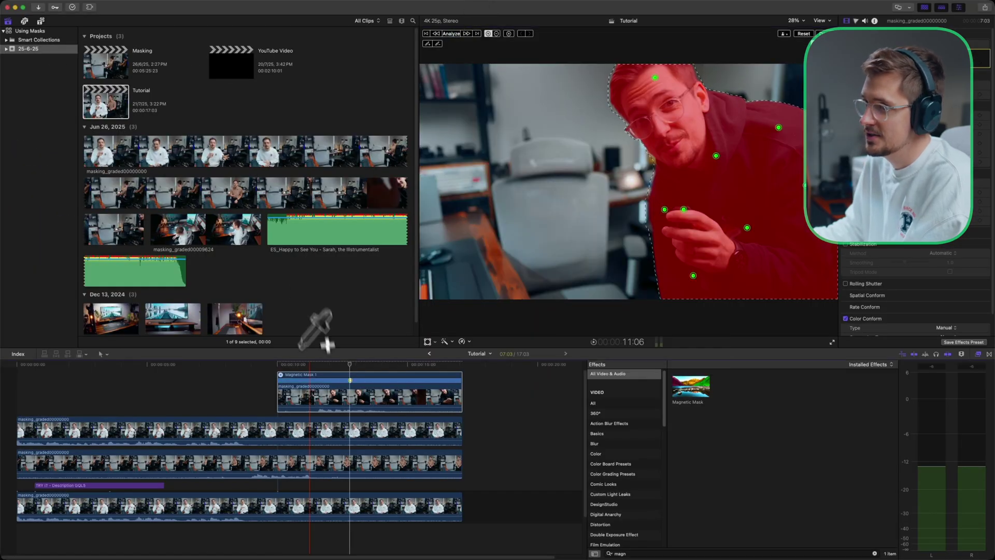
Step: Play back the hoodie clone composite, return to the timeline start and switch to the Select tool
scroll(356, 378, "up", 1)
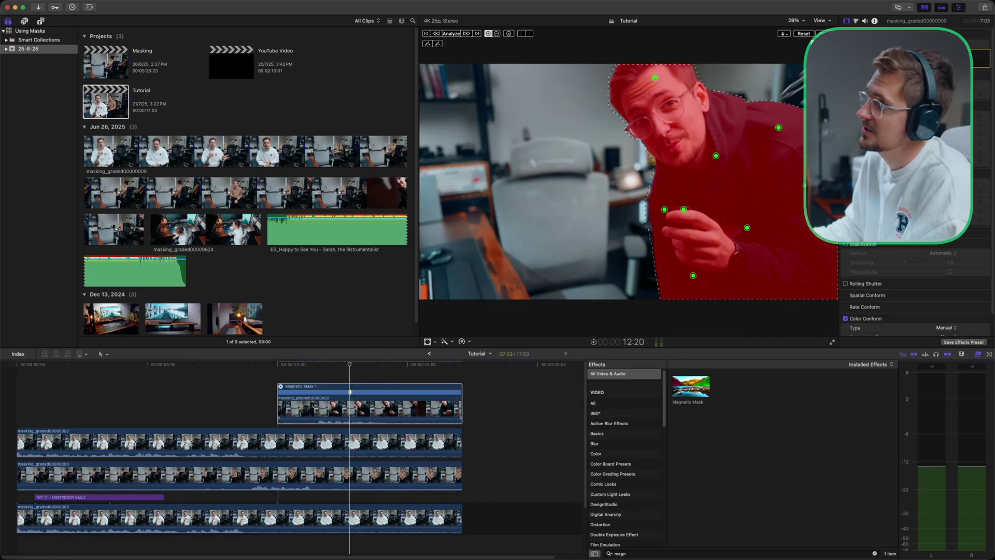
key("space")
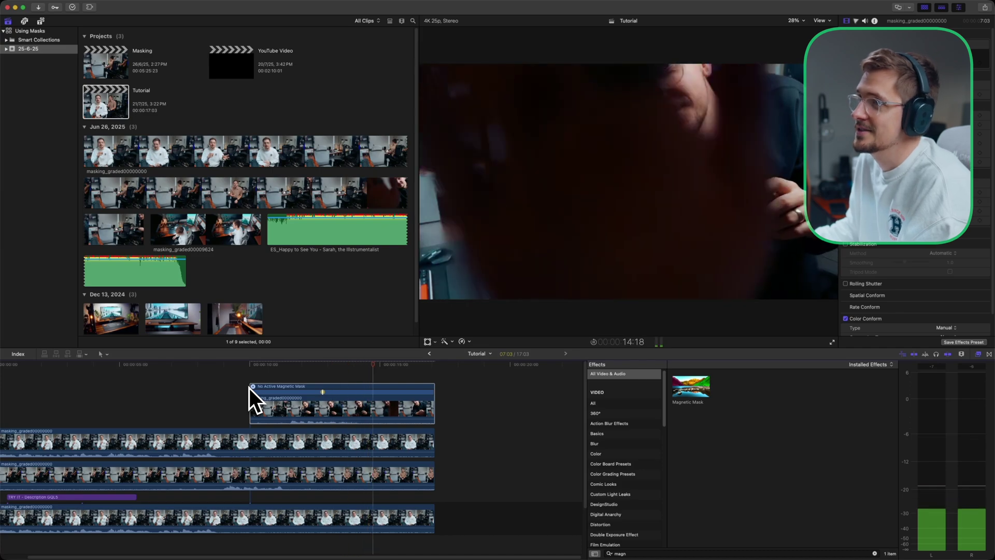
key("space")
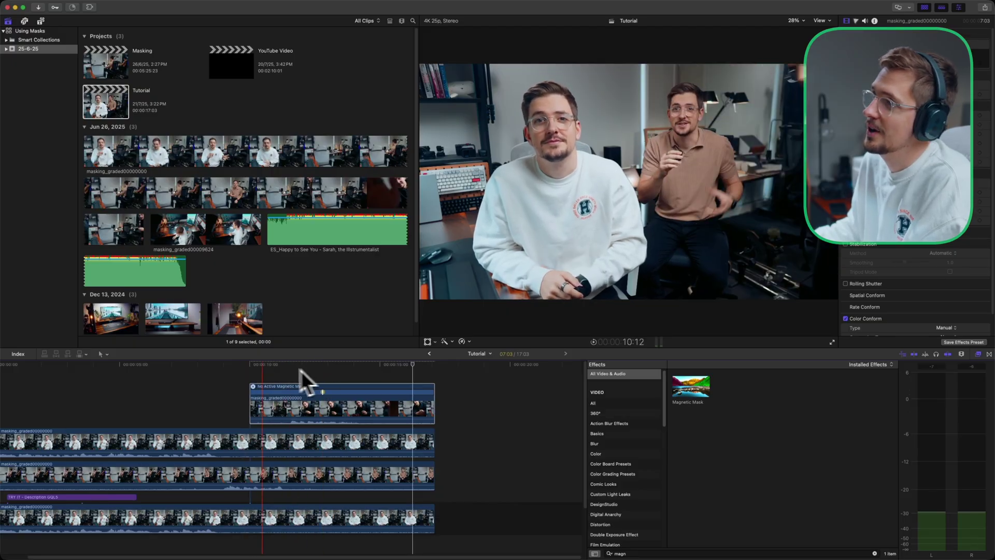
scroll(41, 400, "left", 3)
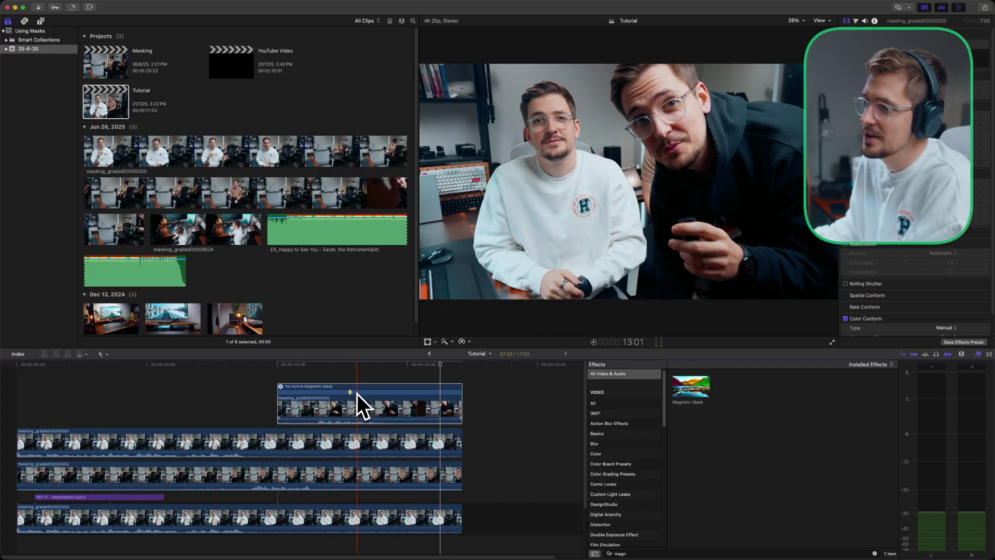
key("a")
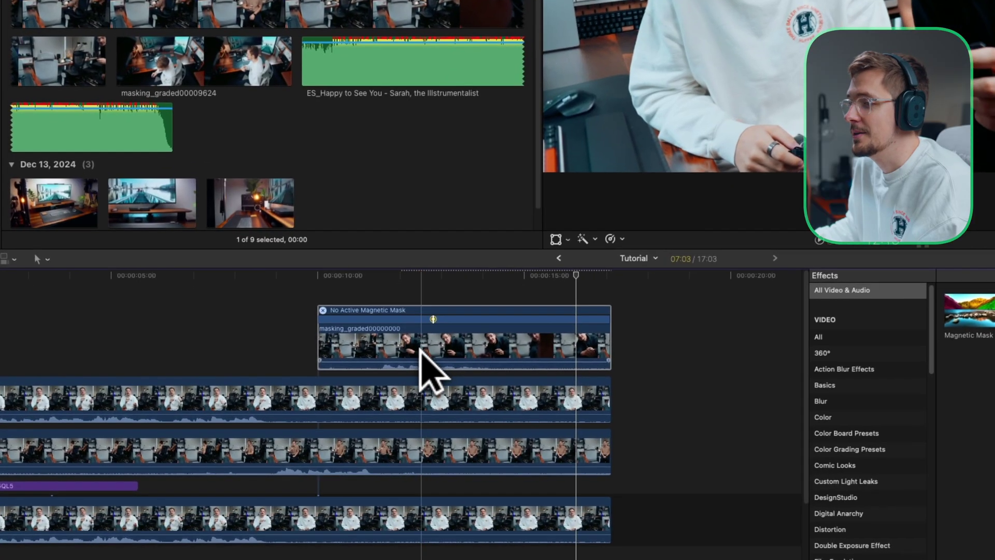
Step: Option-drag a copy of the masked hoodie clip to the lane above and delete its Magnetic Mask
left_click_drag(420, 348, 520, 330)
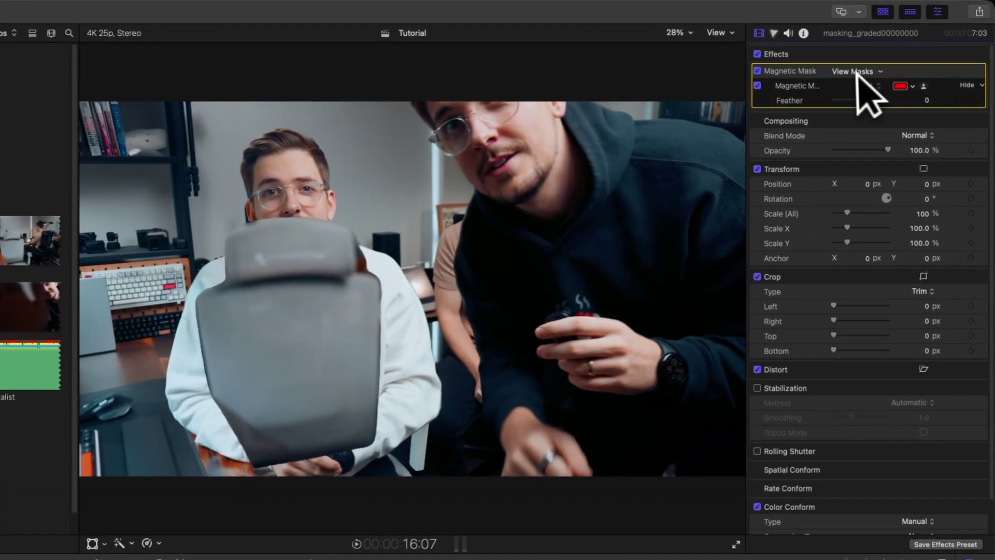
left_click(905, 45)
key("BackSpace")
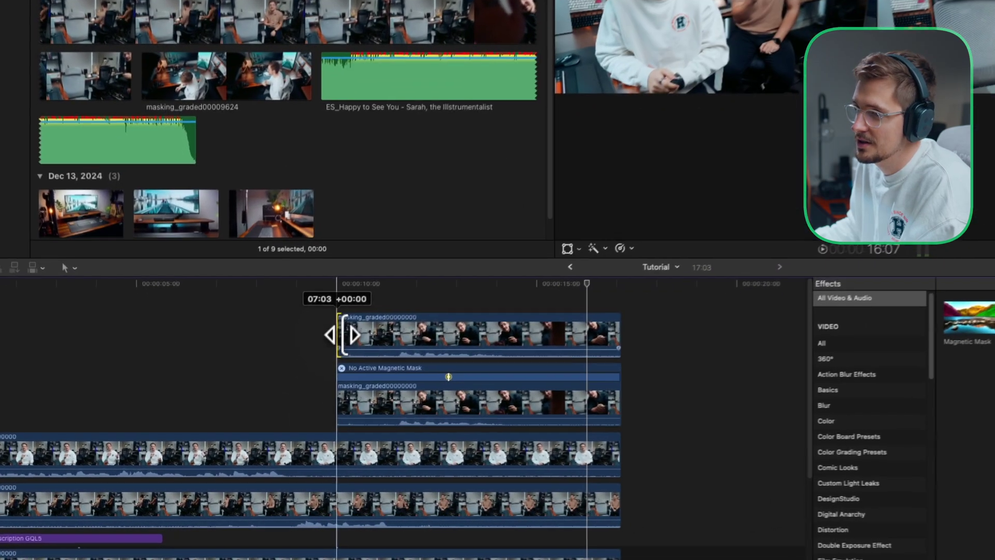
Step: Trim the unmasked hoodie copy so it starts later
left_click_drag(278, 396, 338, 396)
left_click_drag(440, 325, 531, 327)
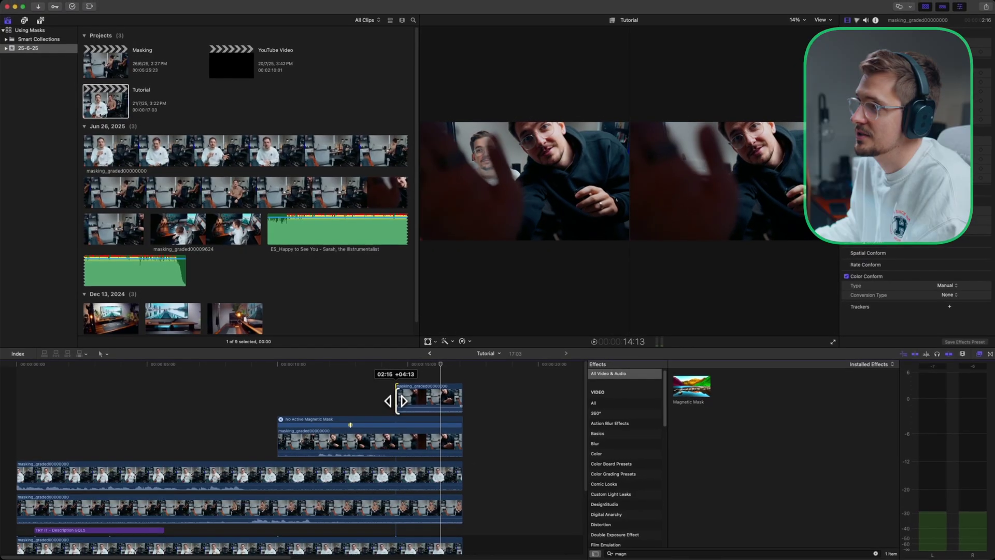
left_click_drag(396, 401, 395, 400)
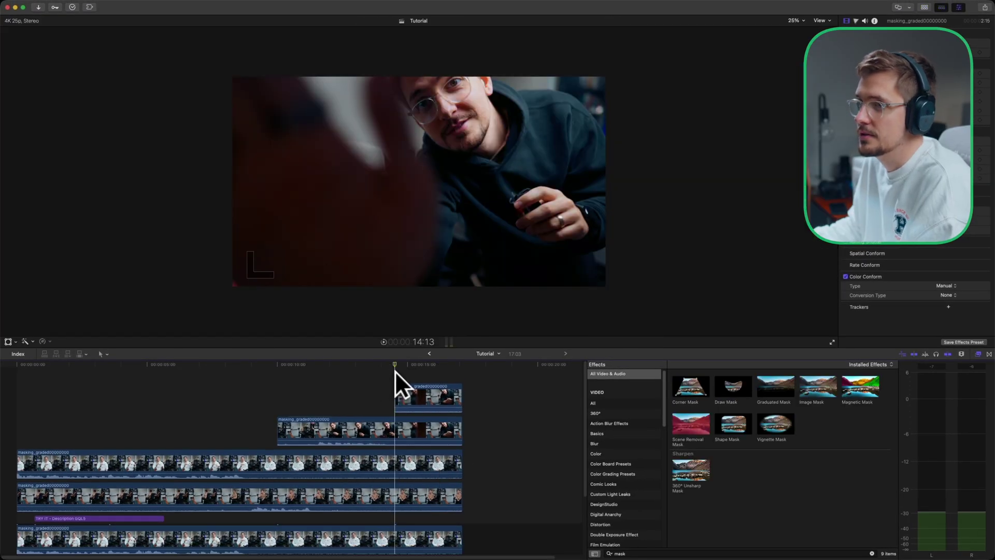
Step: Step frame by frame through the hand wipe to park at 15:00, where the hand fills the frame
key("Right")
key("Right")
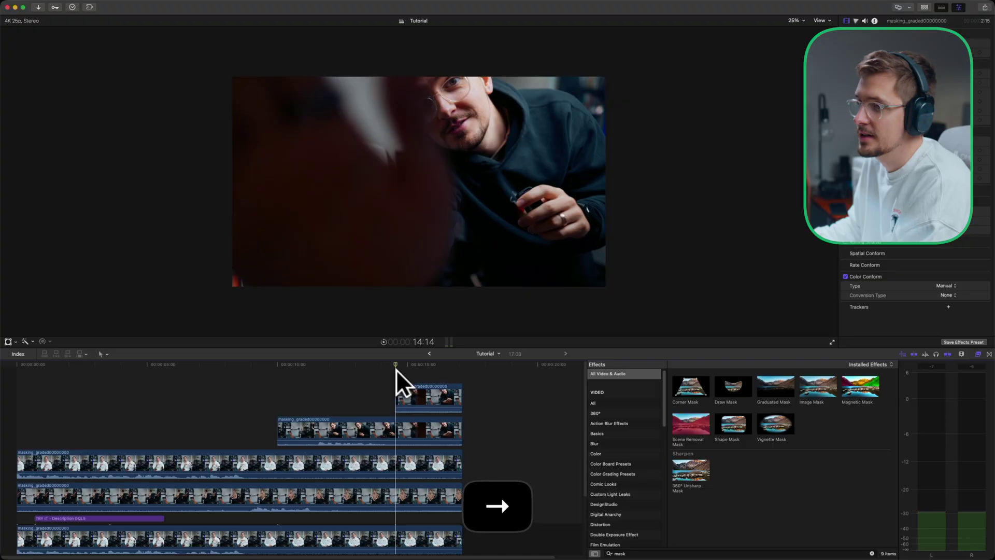
key("Right")
key("Right")
key("Right")
key("Right")
key("Right")
key("Right")
key("Right")
key("Right")
key("Right")
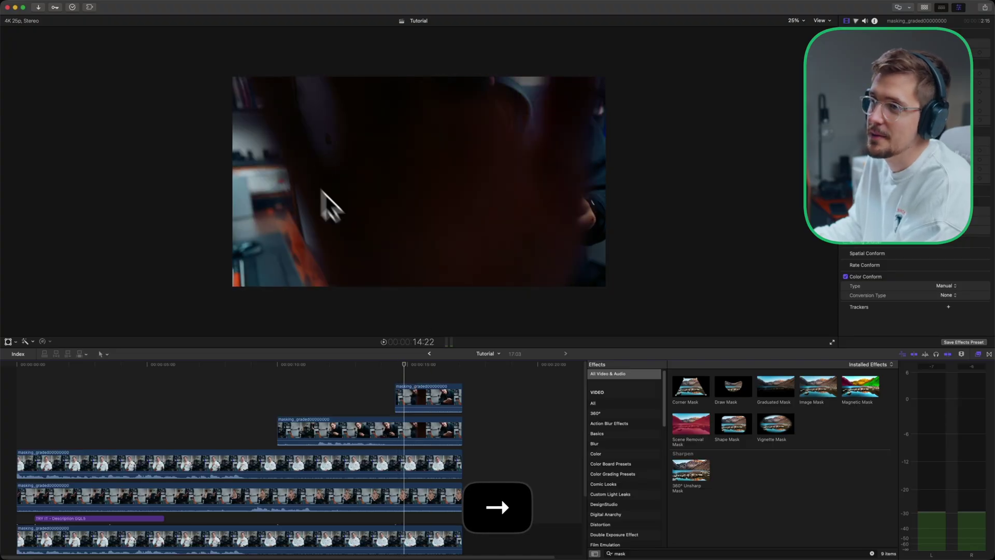
key("Right")
key("Right")
key("Right")
key("Left")
key("Left")
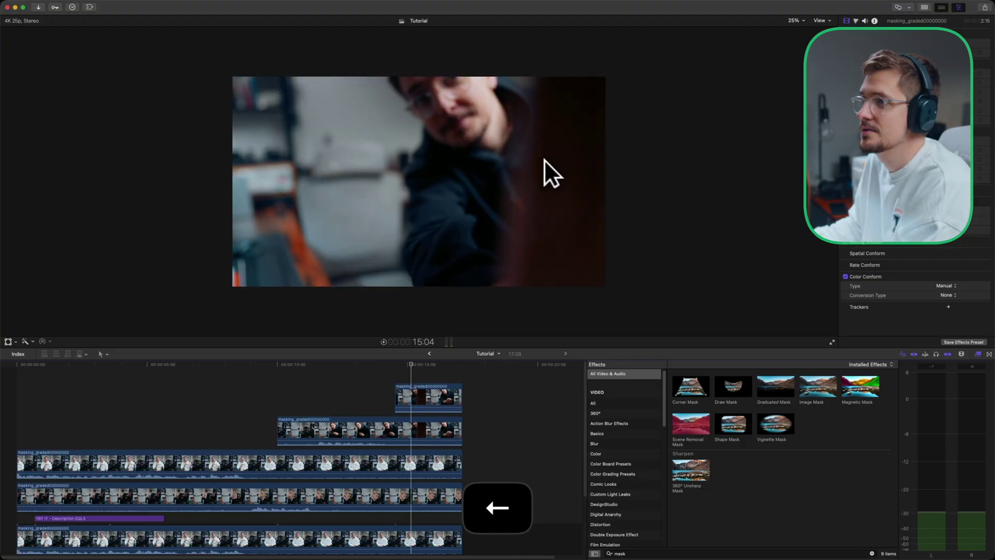
key("Right")
key("Right")
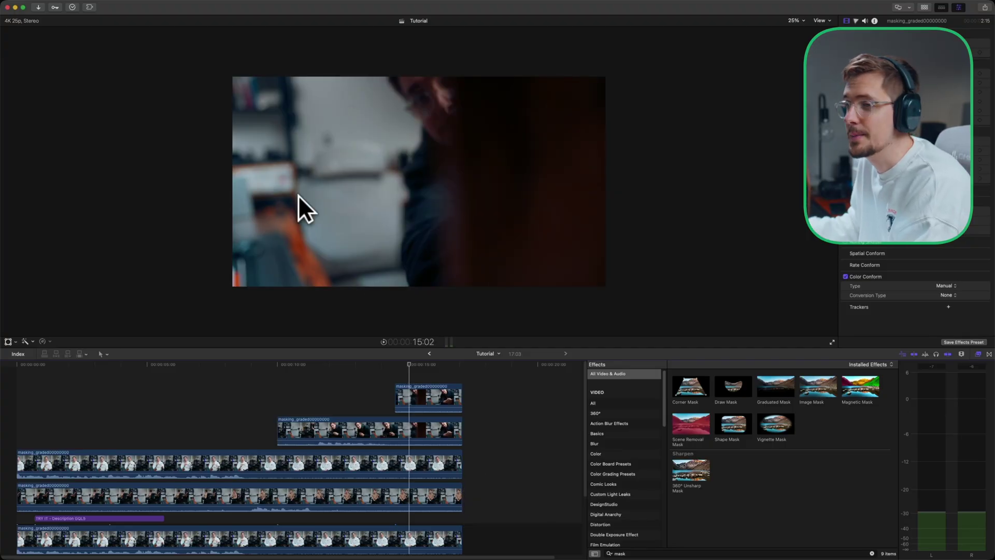
key("Left")
key("Left")
key("Left")
key("Left")
key("Right")
key("Left")
key("Left")
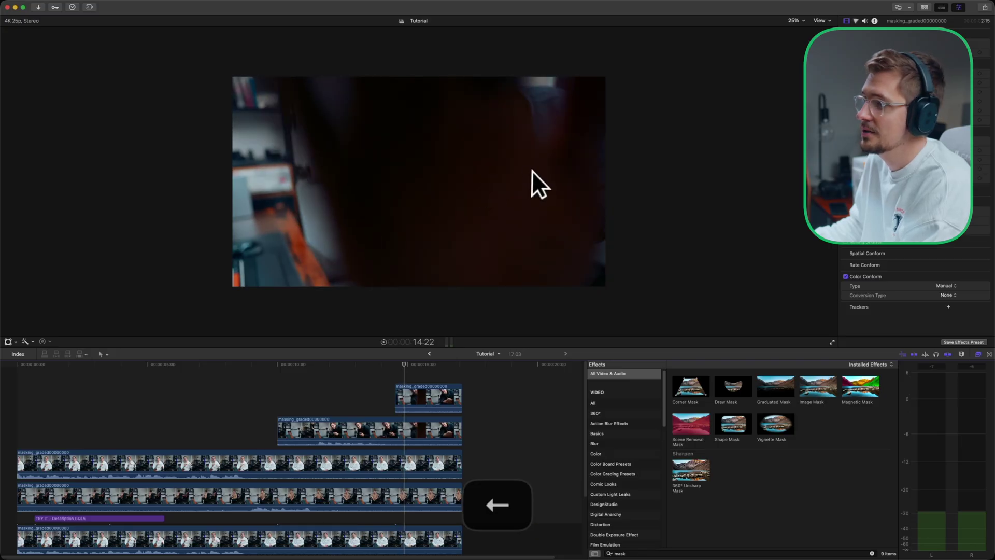
key("Left")
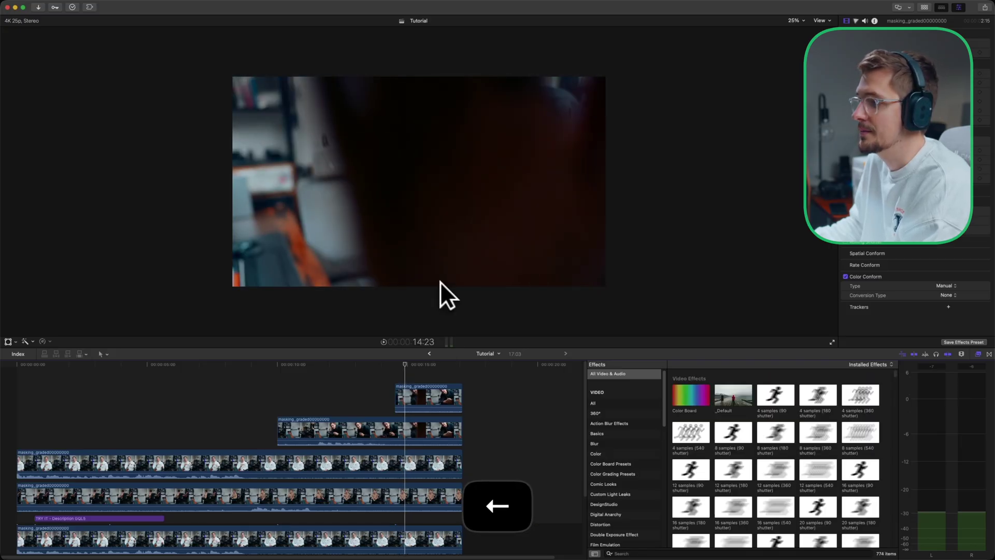
key("Right")
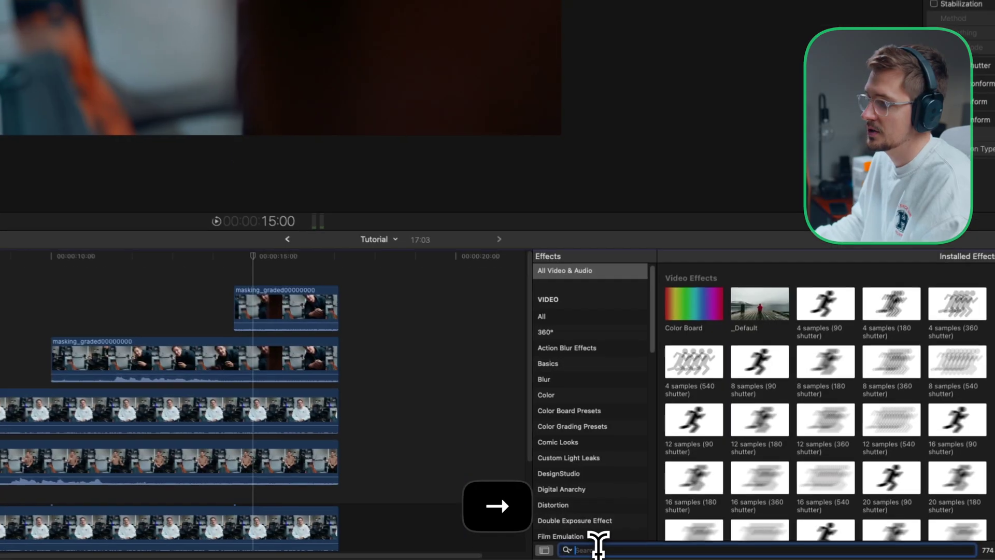
Step: Search effects for 'mask', apply Draw Mask to the top clip and step back to 14:23
type("mask")
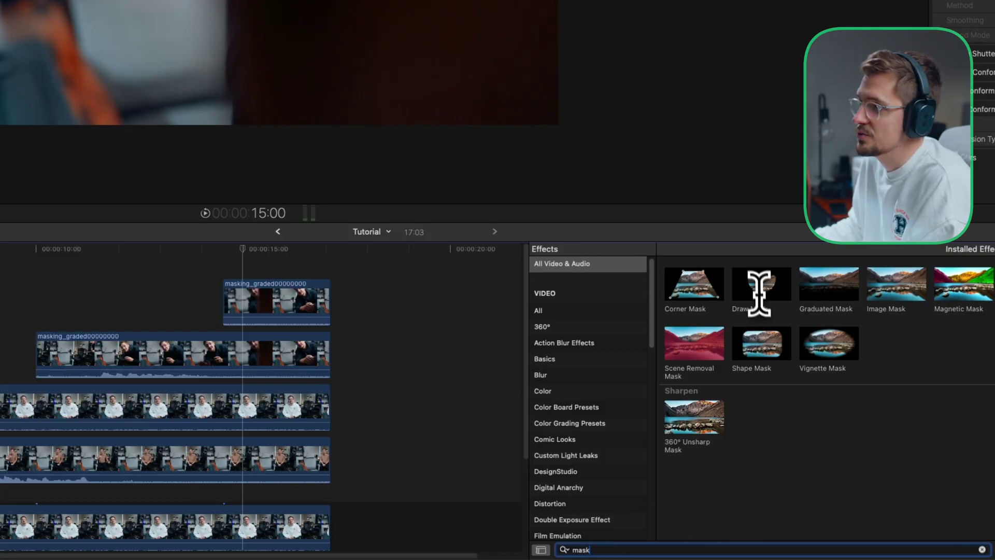
mouse_move(759, 284)
left_mouse_down()
mouse_move(344, 267)
mouse_move(266, 294)
left_mouse_up()
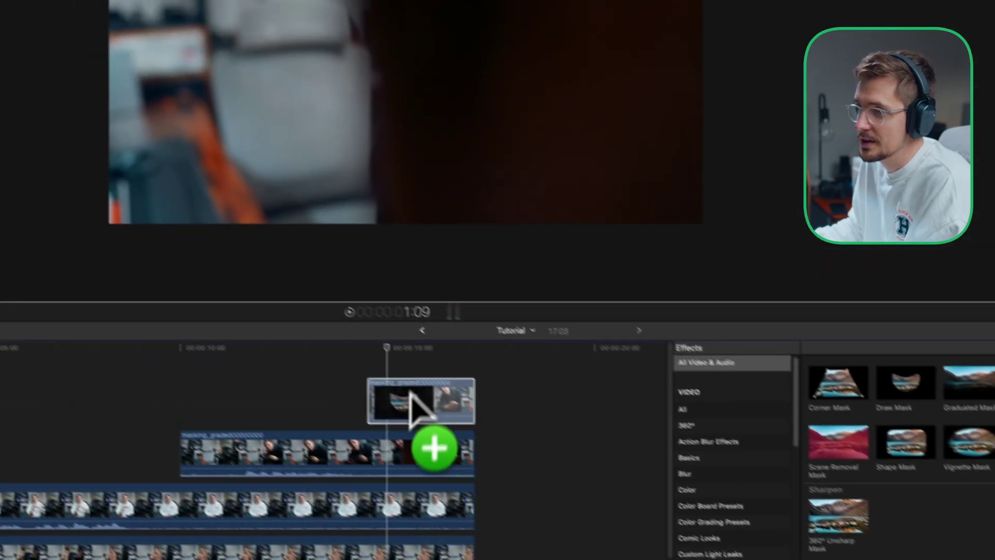
left_click_drag(409, 392, 408, 399)
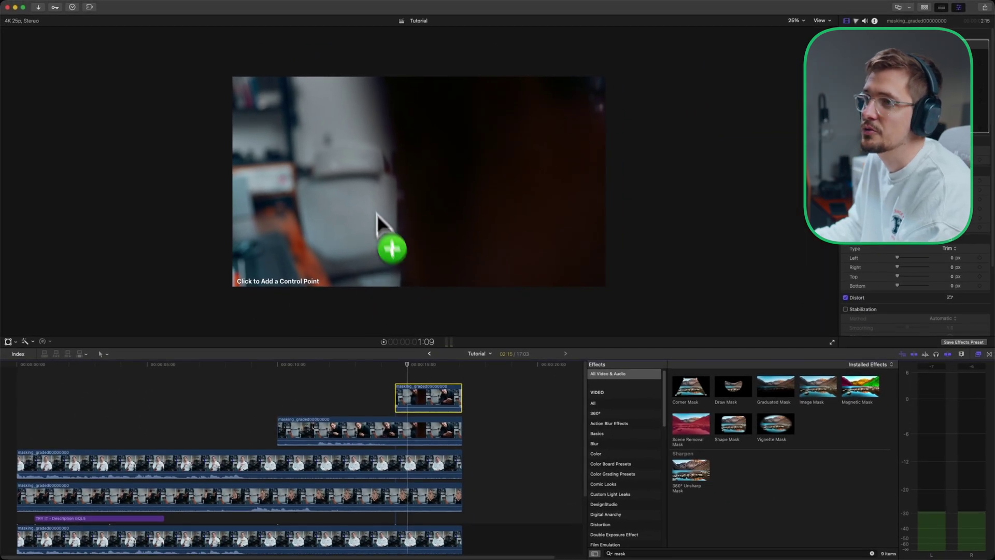
key("Left")
key("Left")
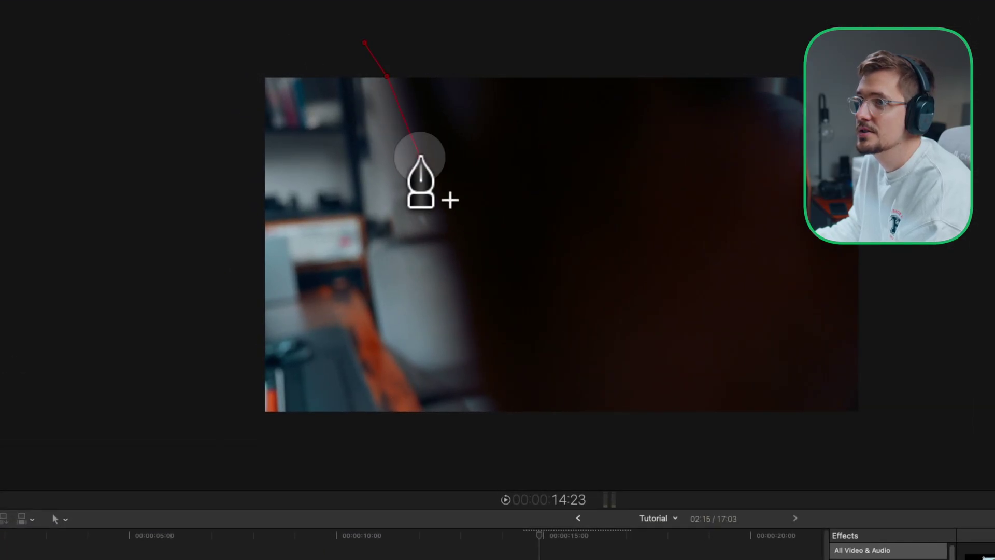
Step: Trace a closed Draw Mask path around the dark hand-covered shape
left_click(420, 157)
left_click(460, 268)
left_click(471, 361)
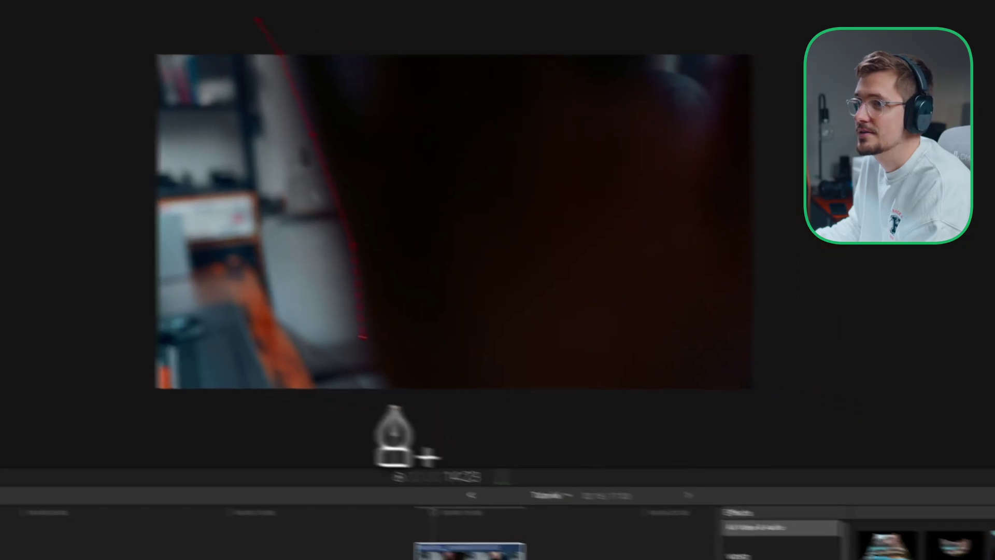
left_click(497, 432)
left_click(665, 449)
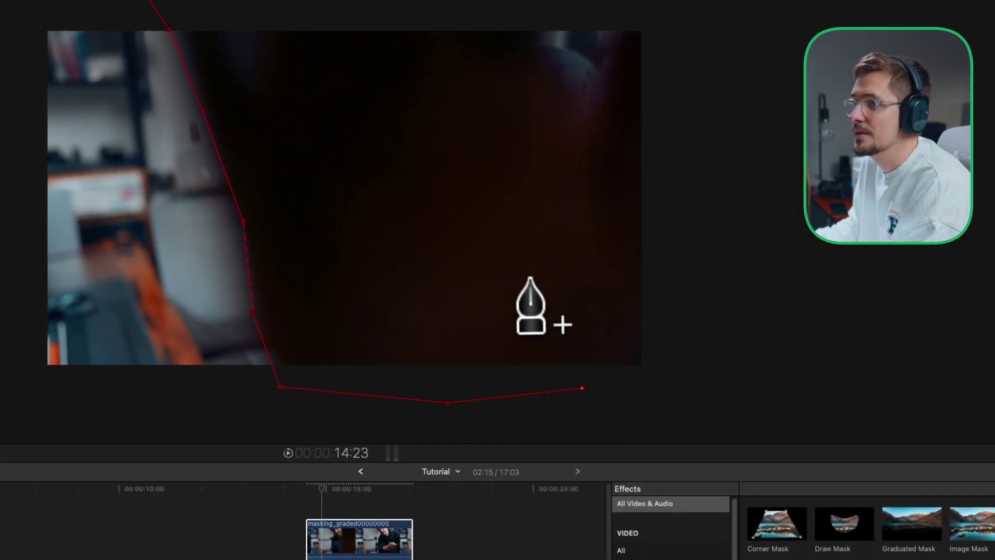
left_click(528, 278)
left_click(718, 155)
left_click(702, 13)
left_click(628, 0)
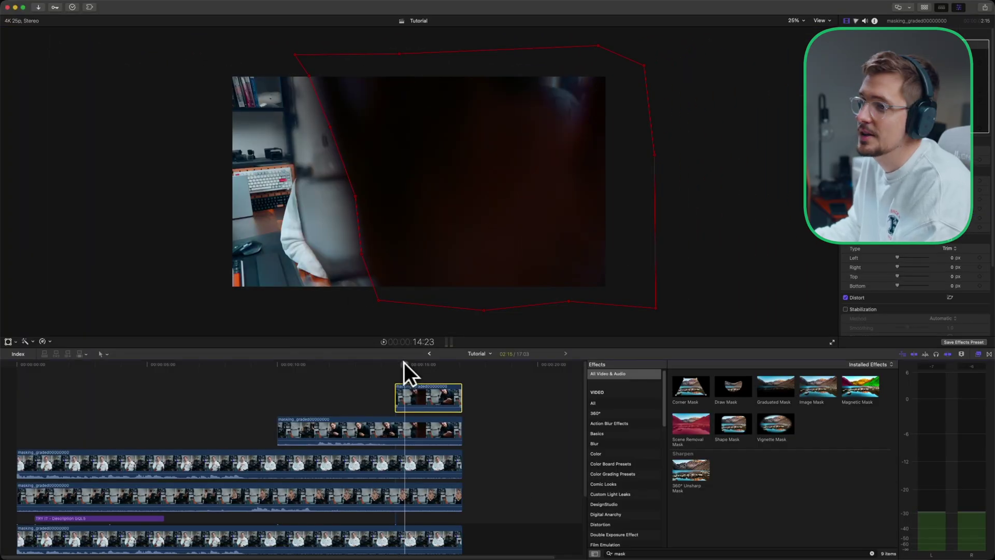
Step: Settle on 14:23 and keyframe the Draw Mask's control points in the Video Inspector
key("Right")
key("Right")
key("Right")
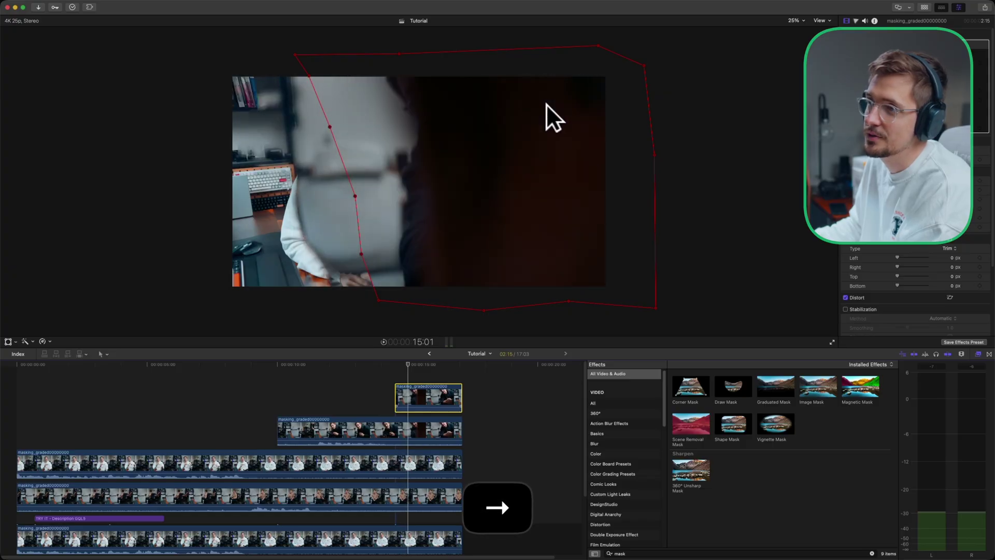
key("Left")
key("Left")
key("Left")
key("Left")
key("Right")
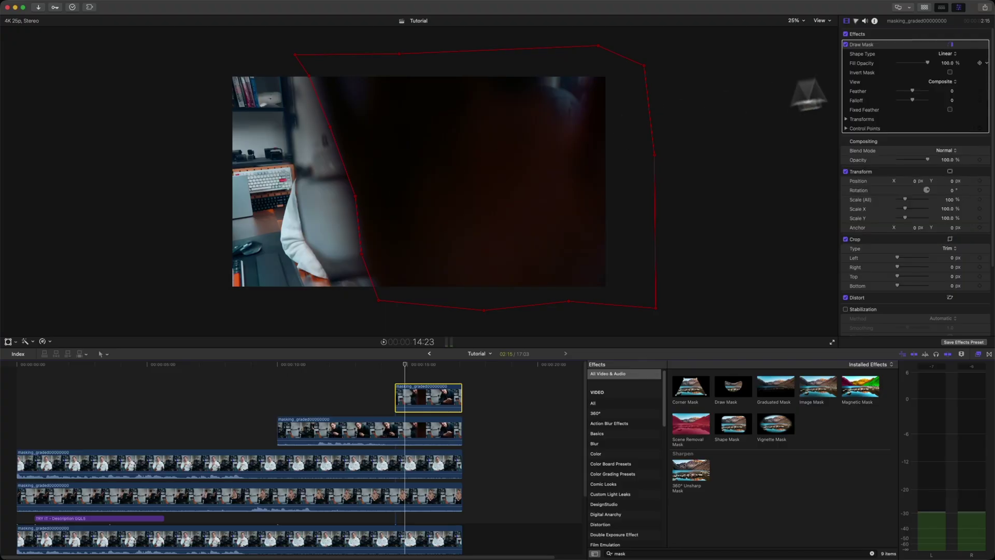
left_click(845, 127)
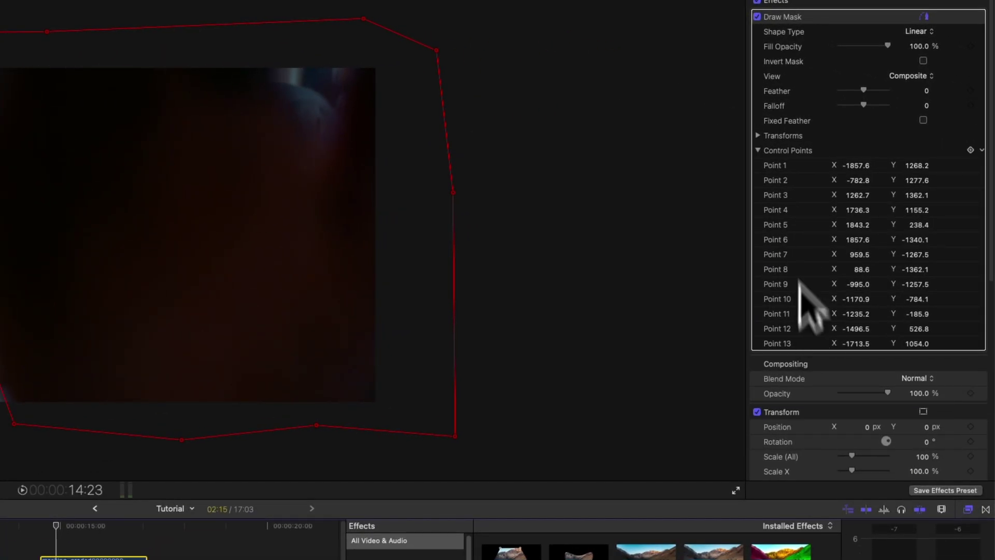
left_click(758, 150)
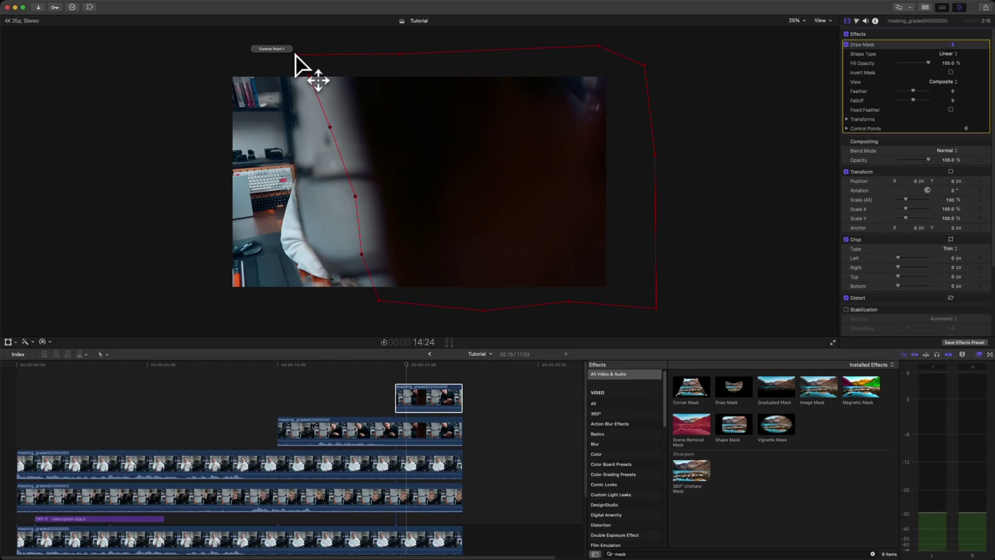
Step: At 14:24, drag the upper mask points right so the edge follows the passing object
key("Left")
key("Right")
key("super+z")
left_click_drag(239, 87, 251, 87)
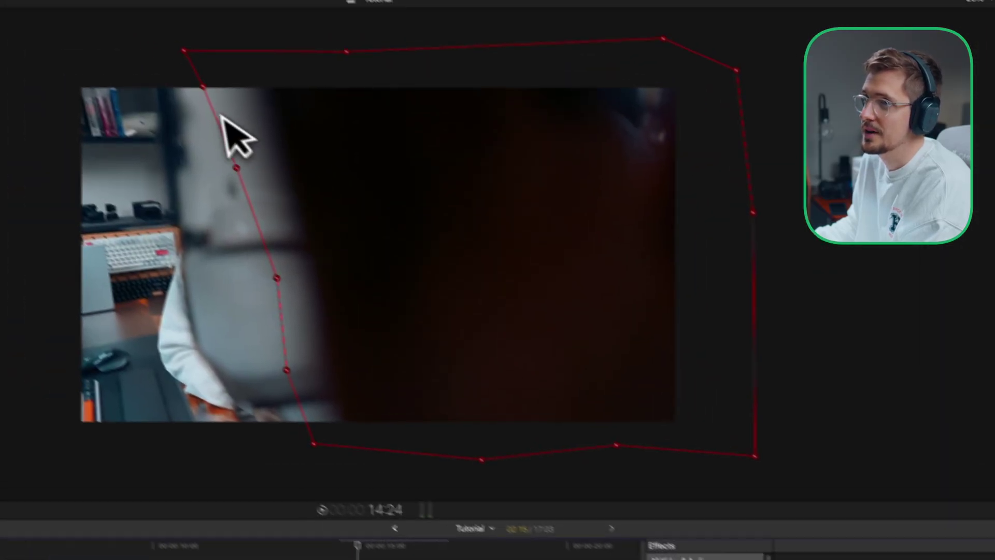
left_click_drag(204, 87, 241, 93)
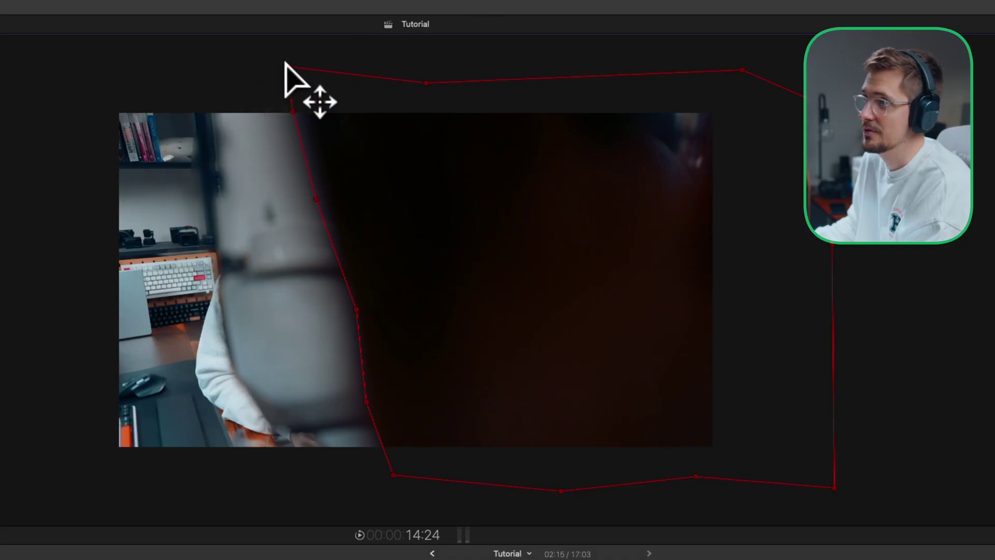
Step: At 15:00, move the mask points onto the object's edge, check it, and zoom the timeline in
key("Right")
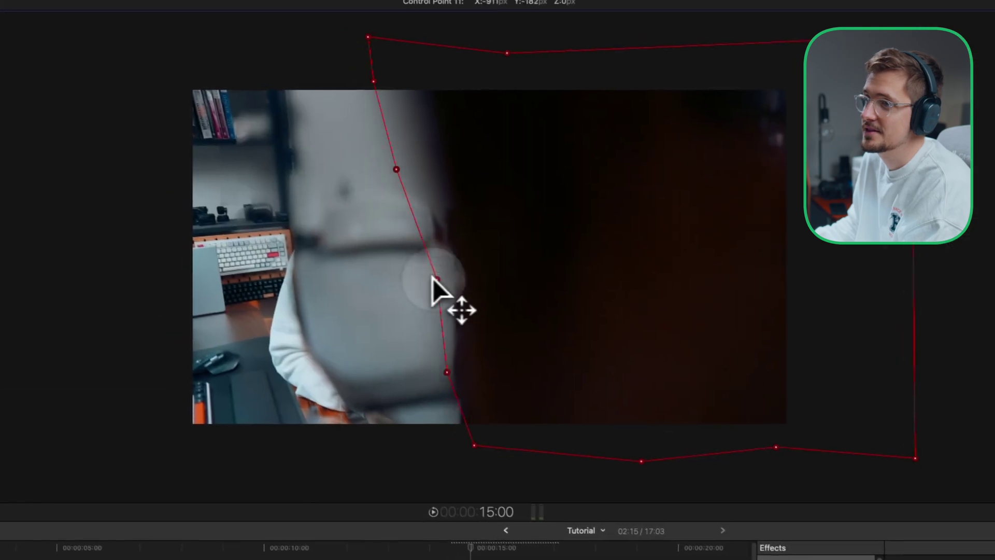
left_click_drag(356, 310, 378, 309)
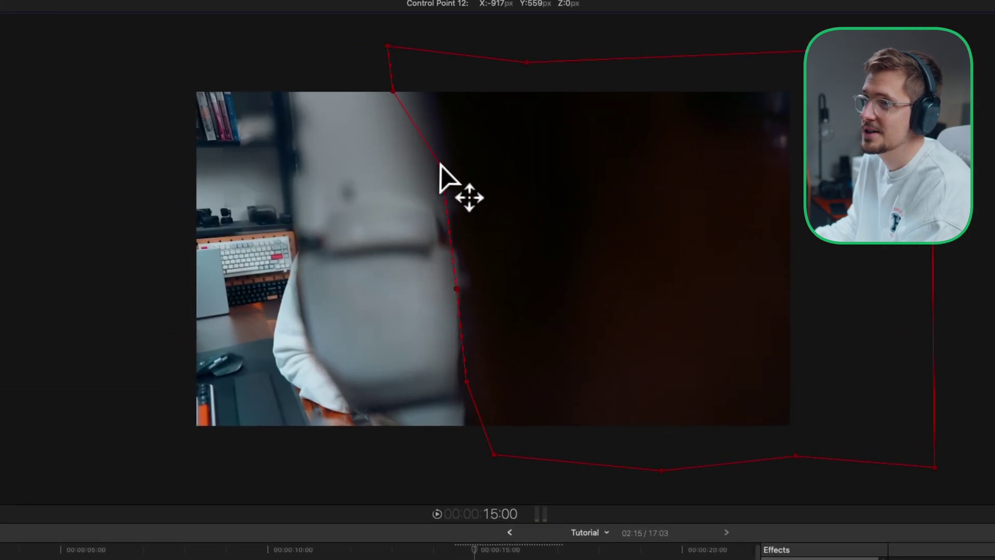
left_click_drag(391, 88, 430, 86)
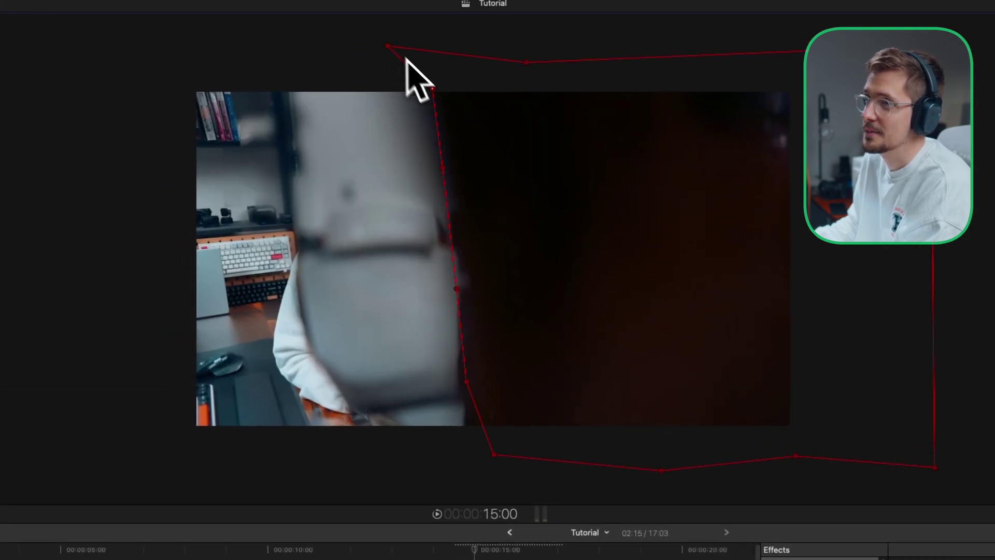
left_click_drag(423, 40, 436, 42)
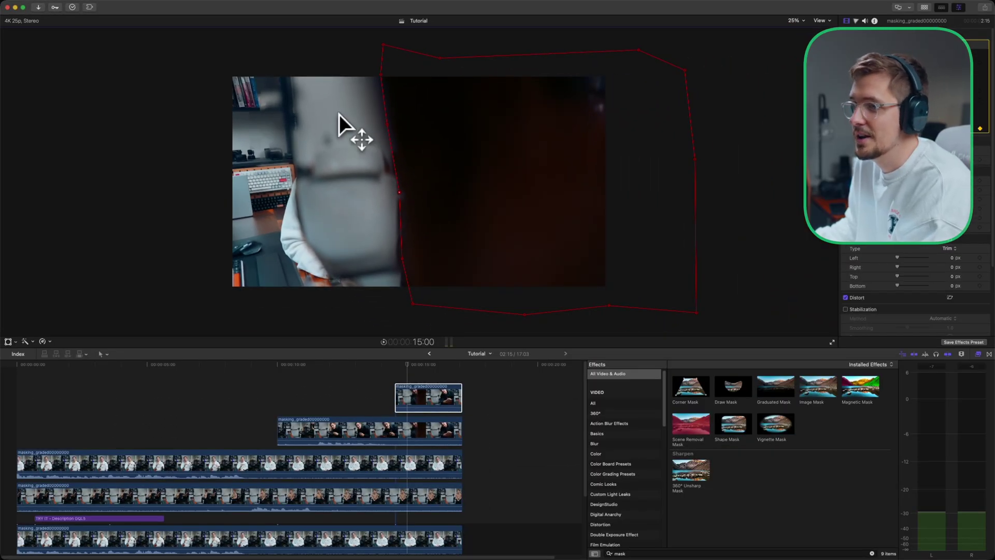
key("Right")
key("Left")
key("Left")
key("Left")
key("Left")
key("Left")
key("Left")
key("Left")
key("Left")
key("super+equal")
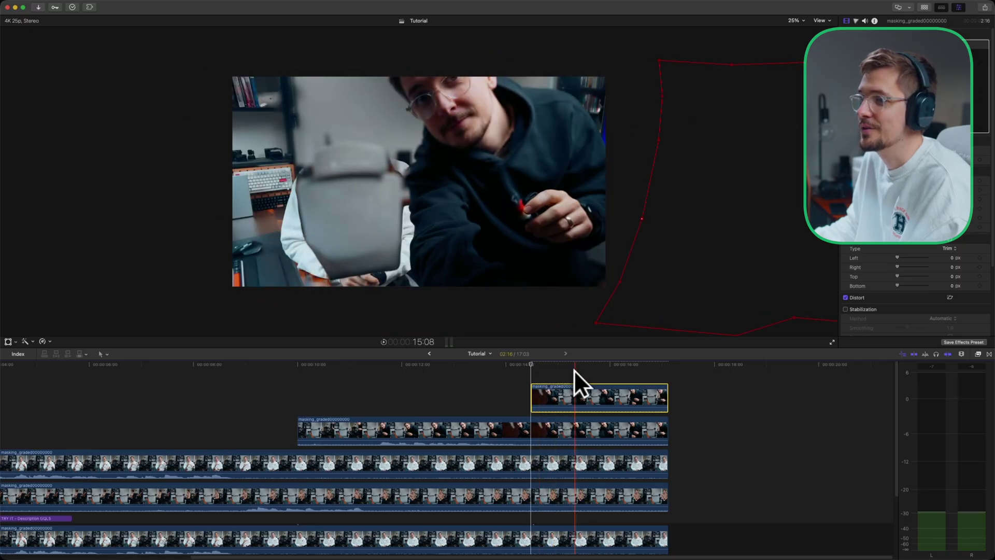
Step: Preview the masked section, then set the Draw Mask Feather to 86 at 14:24
key("space")
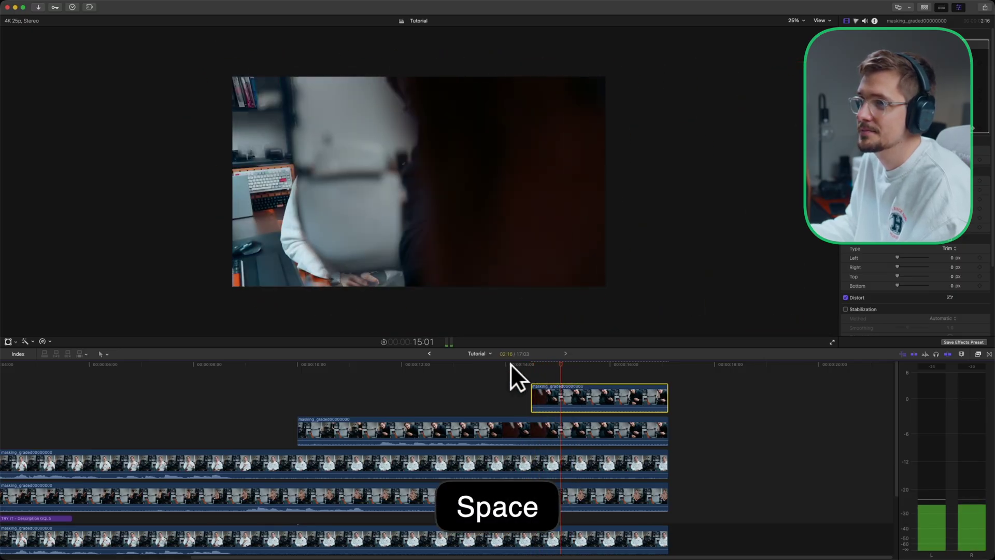
key("space")
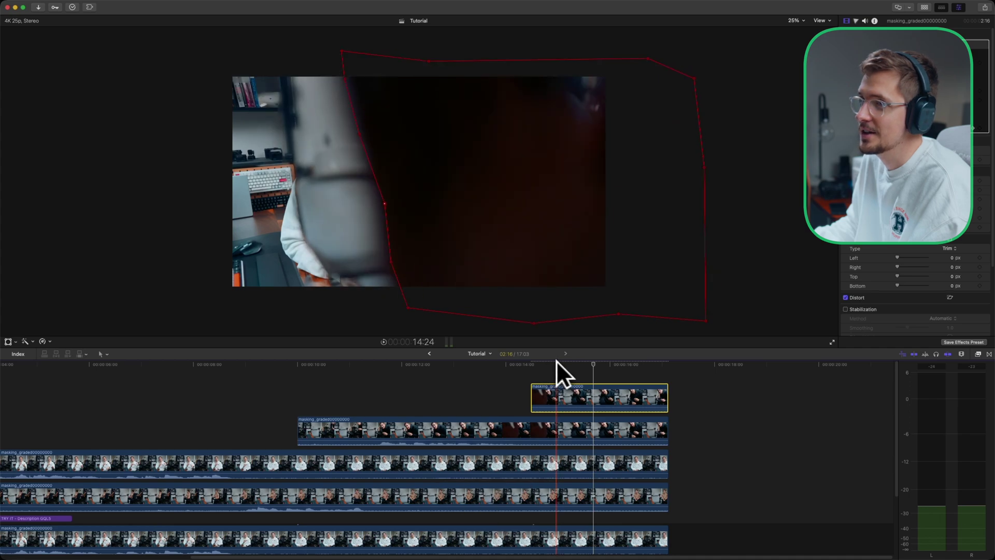
left_click(555, 363)
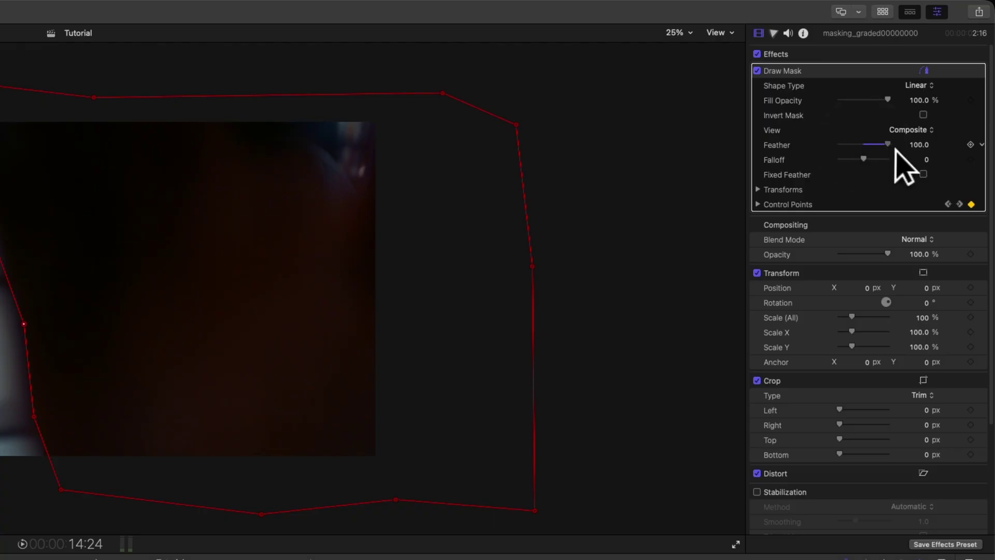
left_click_drag(894, 147, 887, 156)
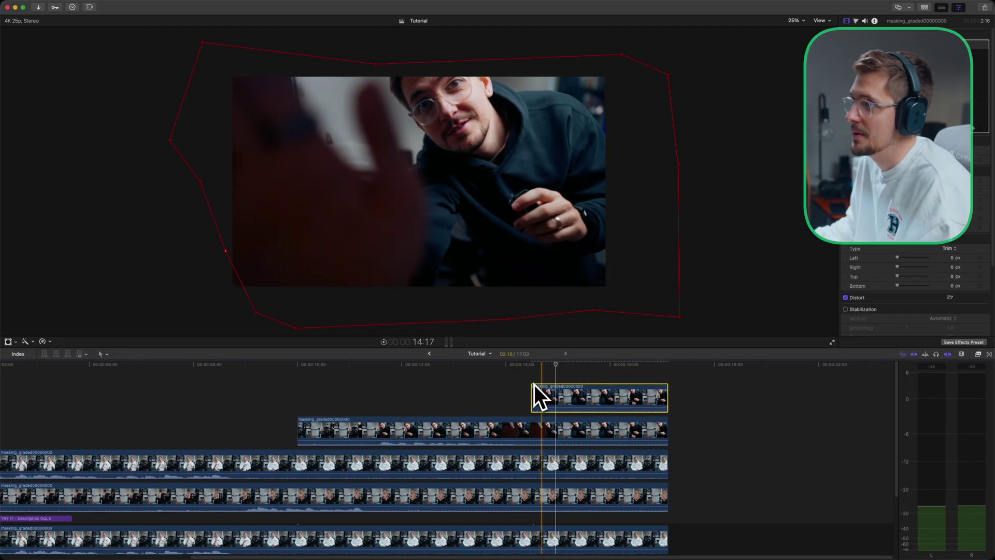
Step: Place masking_graded00009624 under the masked clip, trim its start, and replay the hand wipe
left_click(925, 7)
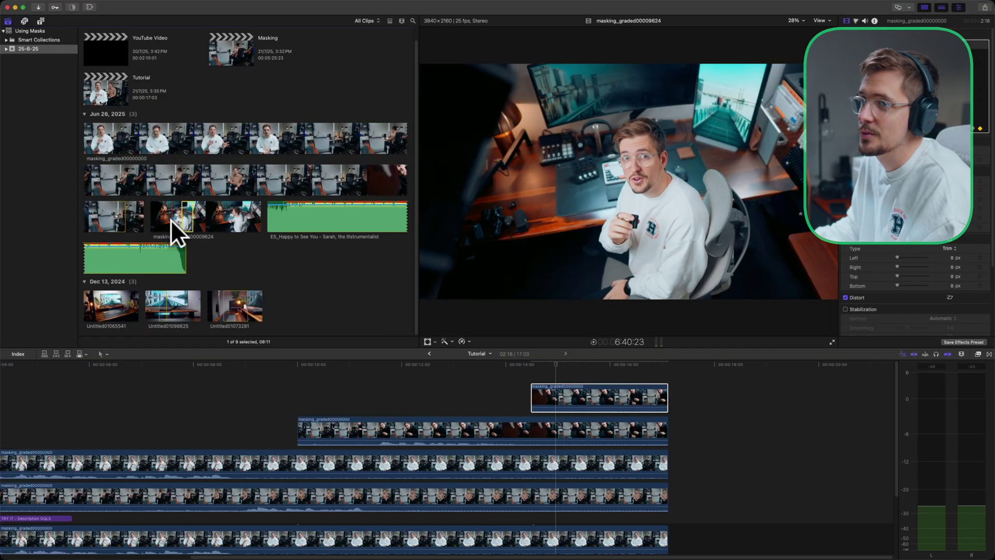
left_click_drag(185, 213, 536, 381)
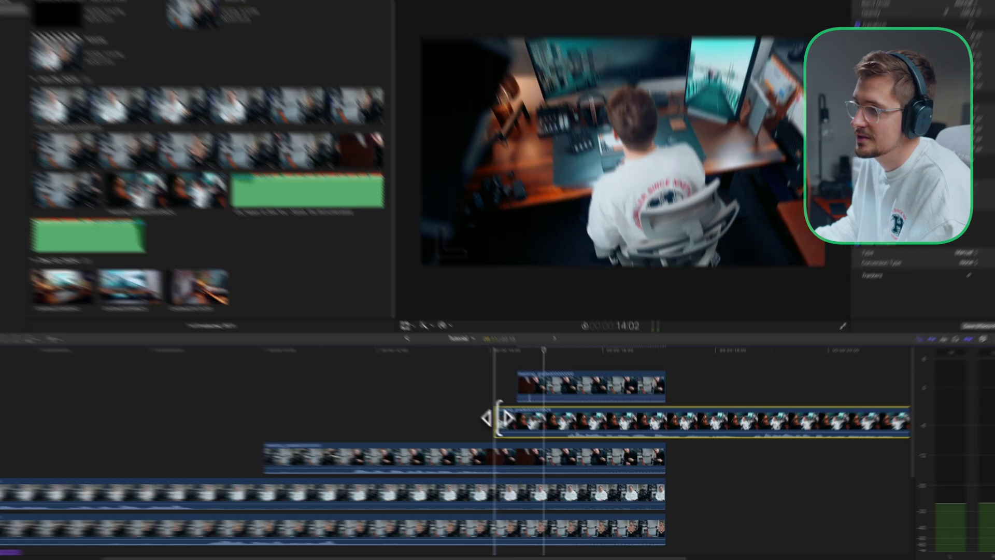
left_click_drag(514, 427, 555, 426)
left_click_drag(465, 361, 440, 364)
key("space")
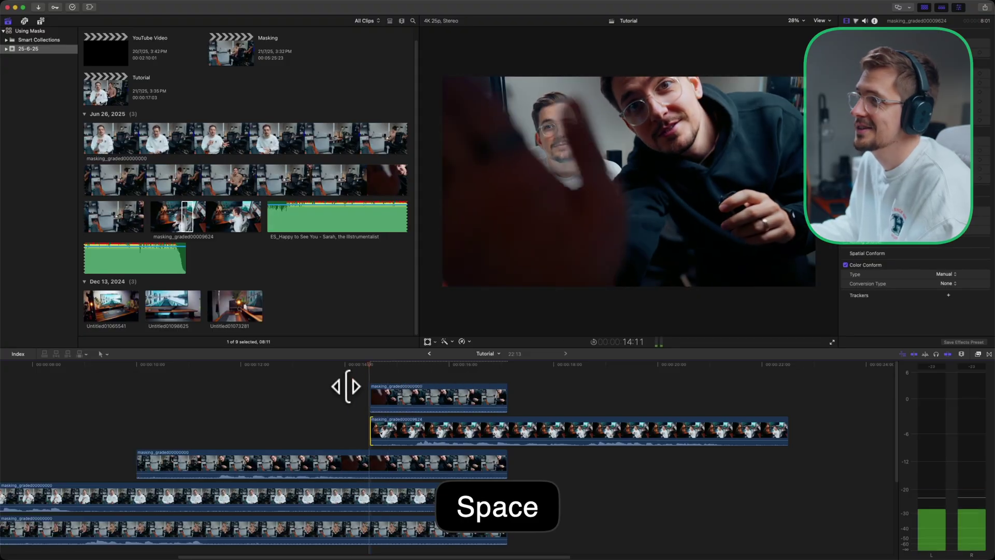
key("space")
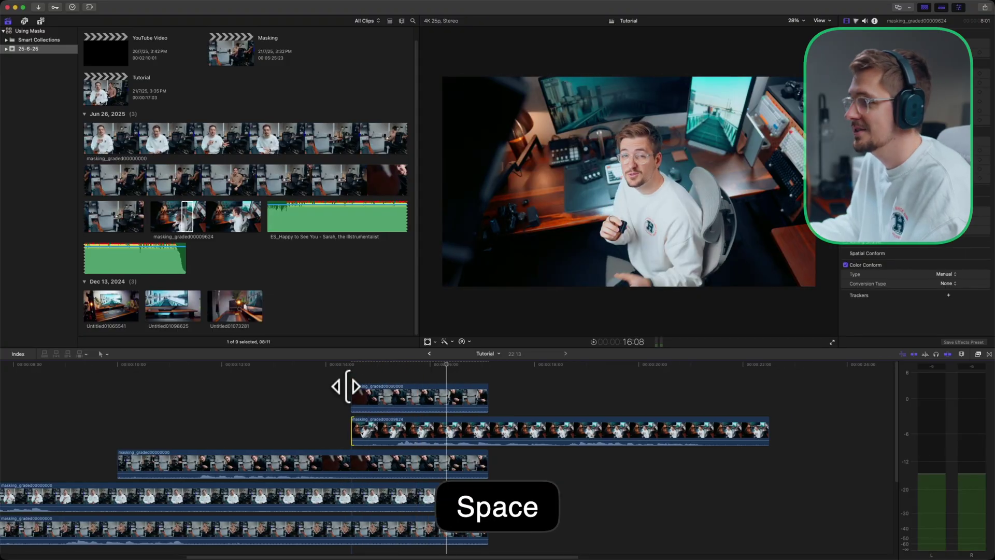